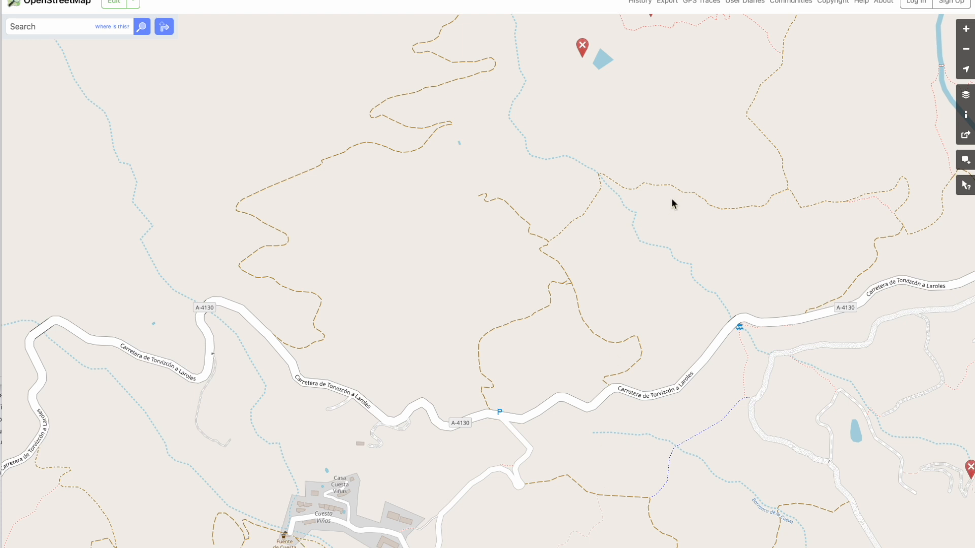
Log in to the account with the saved e-mail address and password, enabling the Remember me option
left_click(917, 6)
left_click(378, 161)
left_click(409, 190)
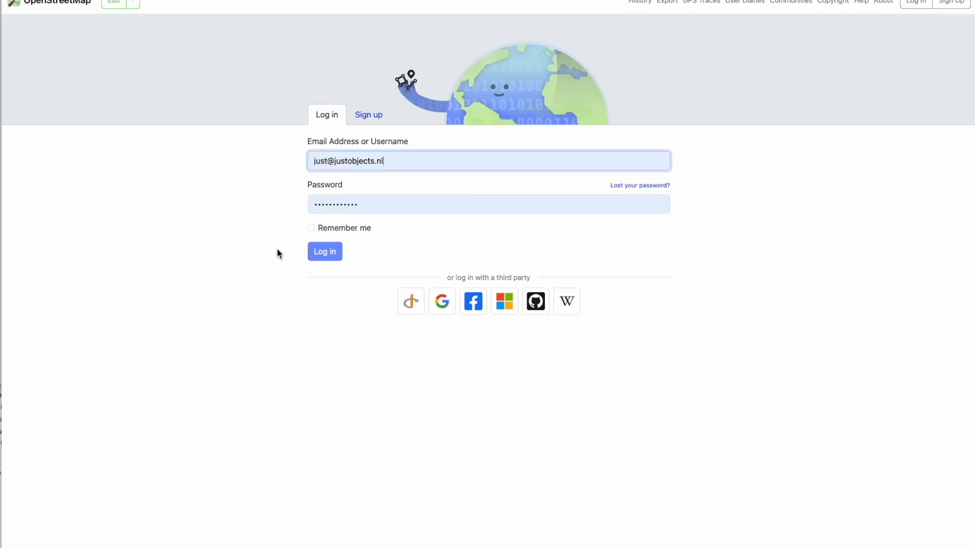
left_click(312, 228)
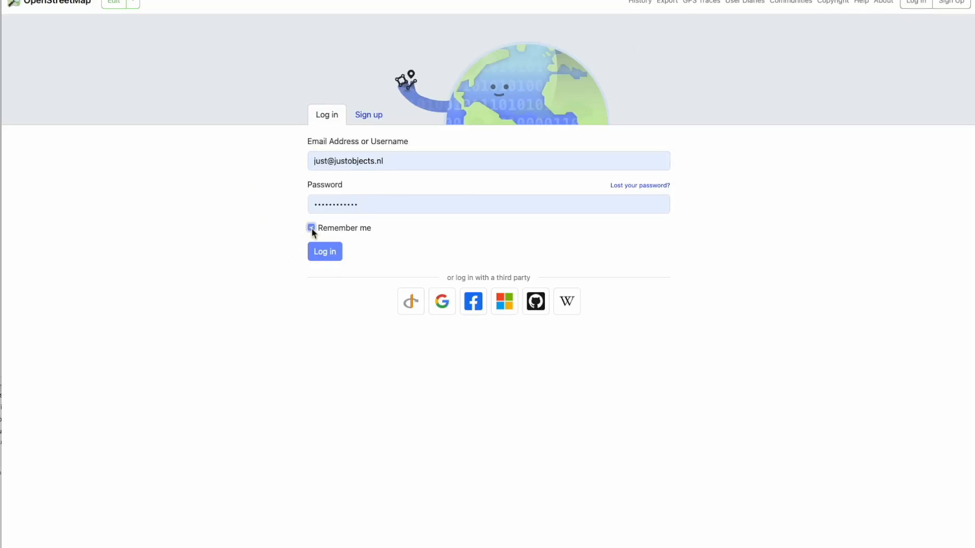
left_click(333, 259)
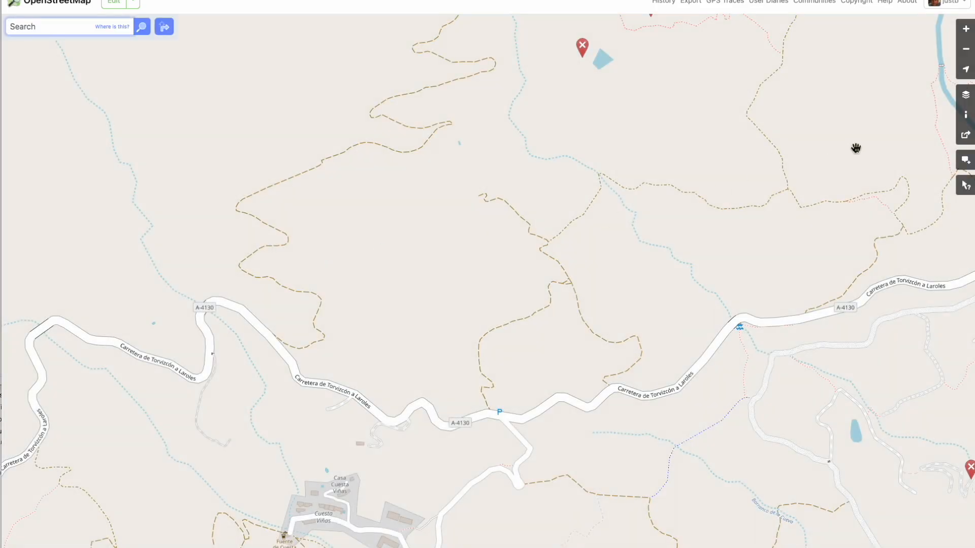
Open the account's own GPS traces and start uploading a new trace
left_click(721, 3)
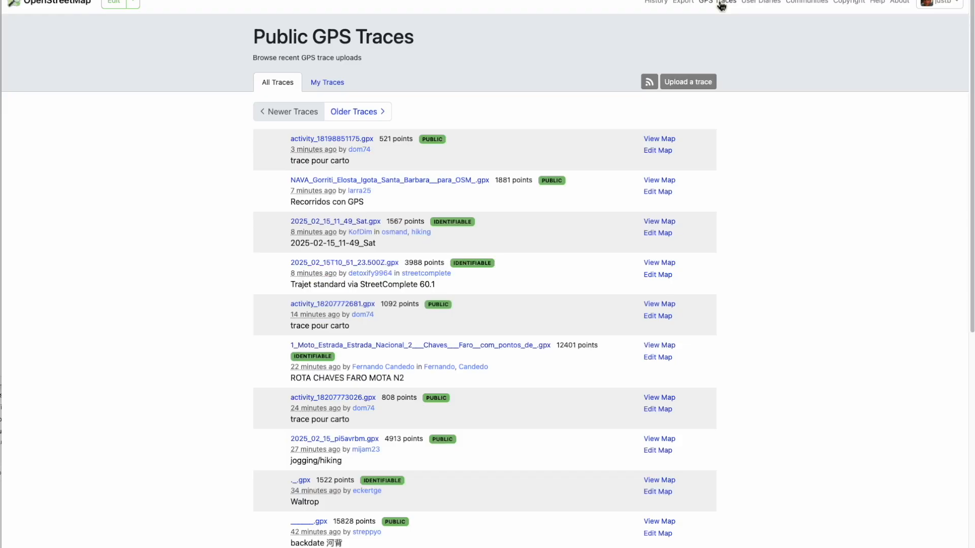
left_click(338, 87)
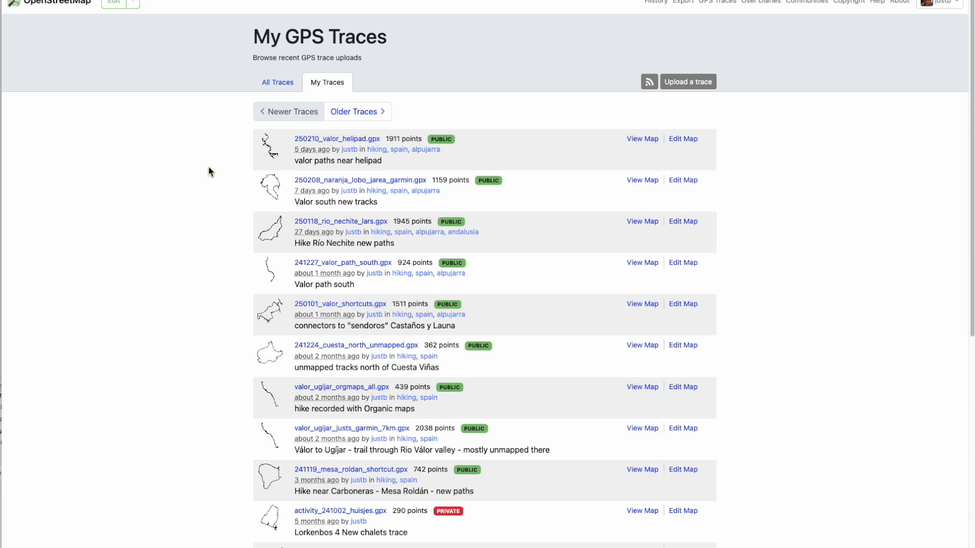
left_click(703, 86)
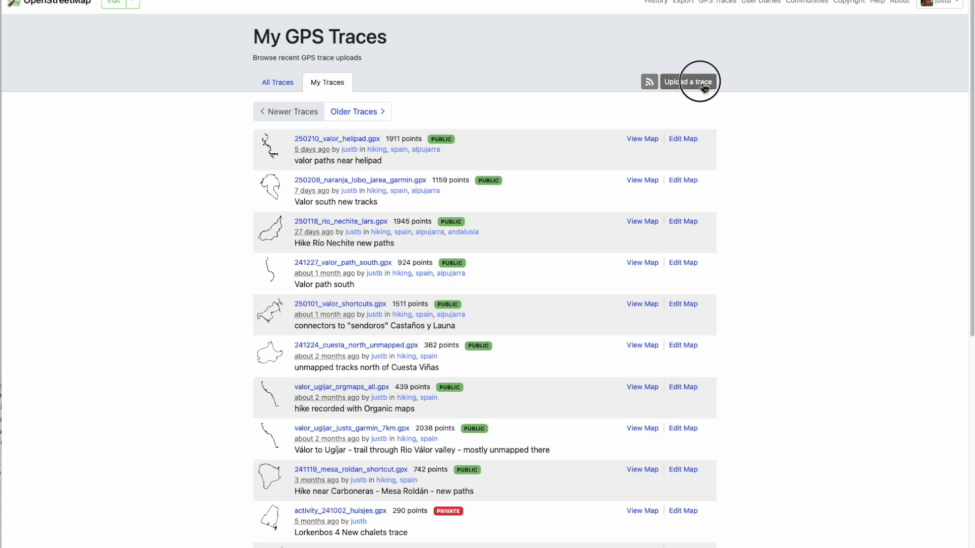
Choose 250118-rio-nechite-lars-om.gpx from the Desktop folder as the GPS trace file
left_click(284, 99)
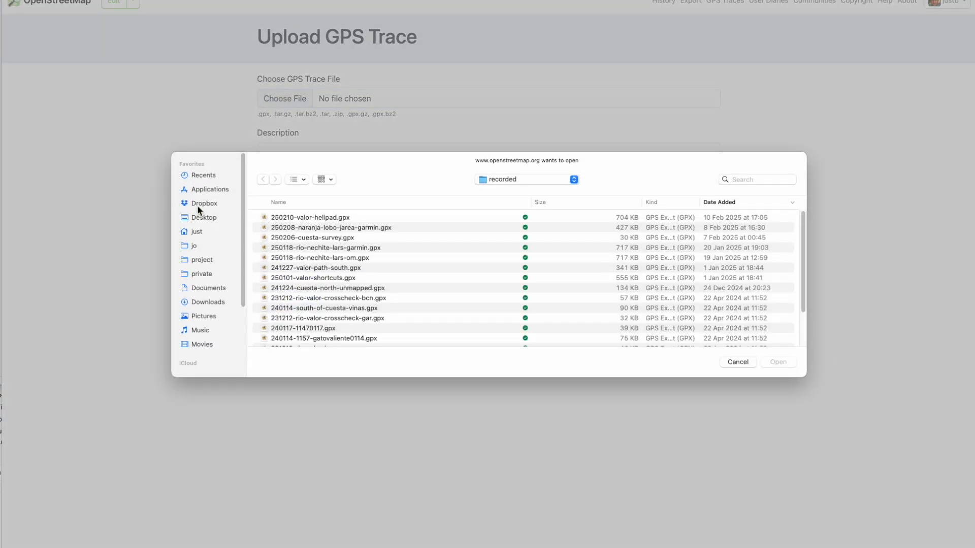
left_click(201, 217)
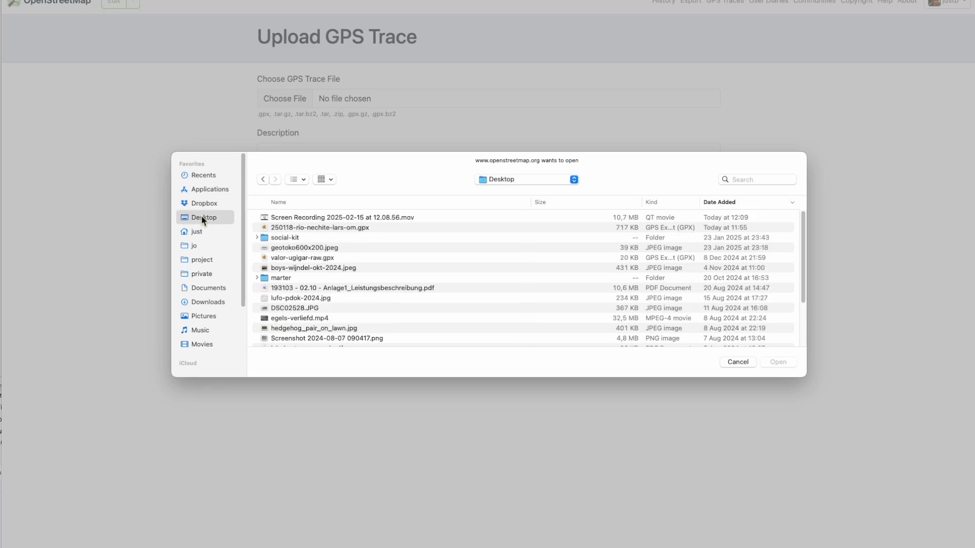
left_click(322, 227)
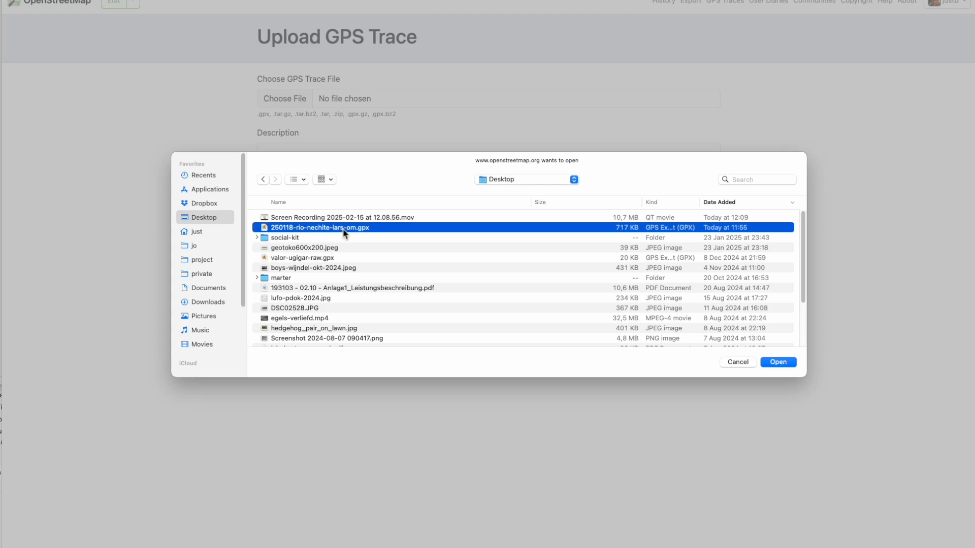
left_click(780, 363)
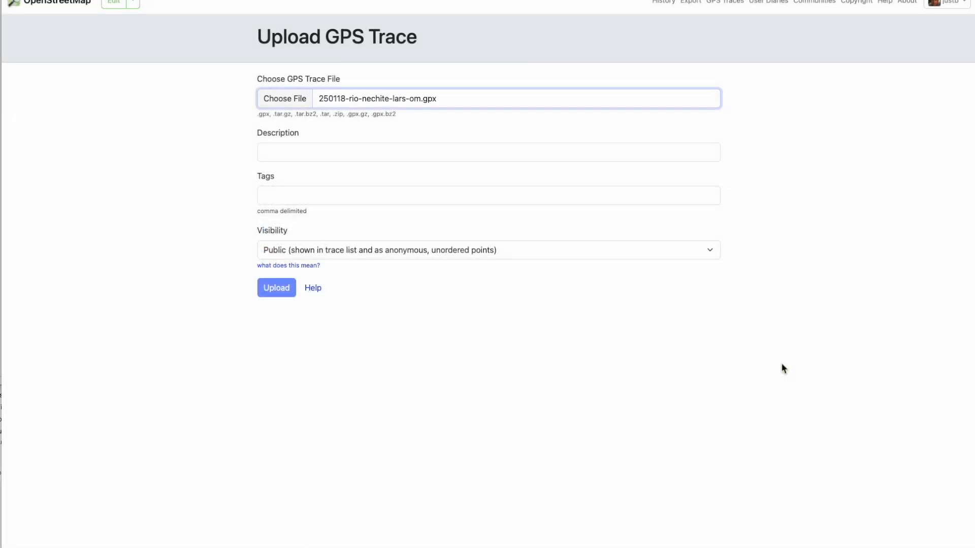
Describe the trace as "hike rio nechite new path" and tag it "hiking, spain, alpujarra"
left_click(330, 154)
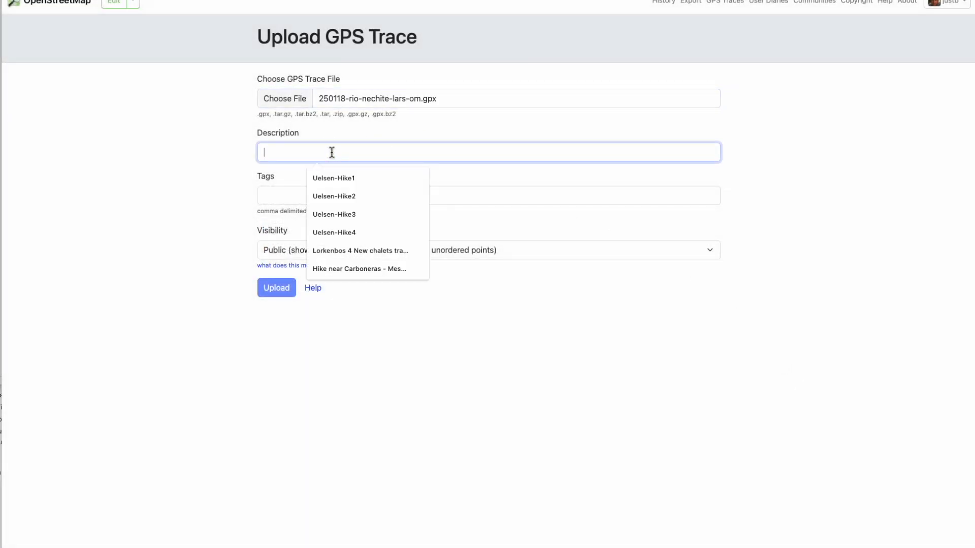
type("hike ")
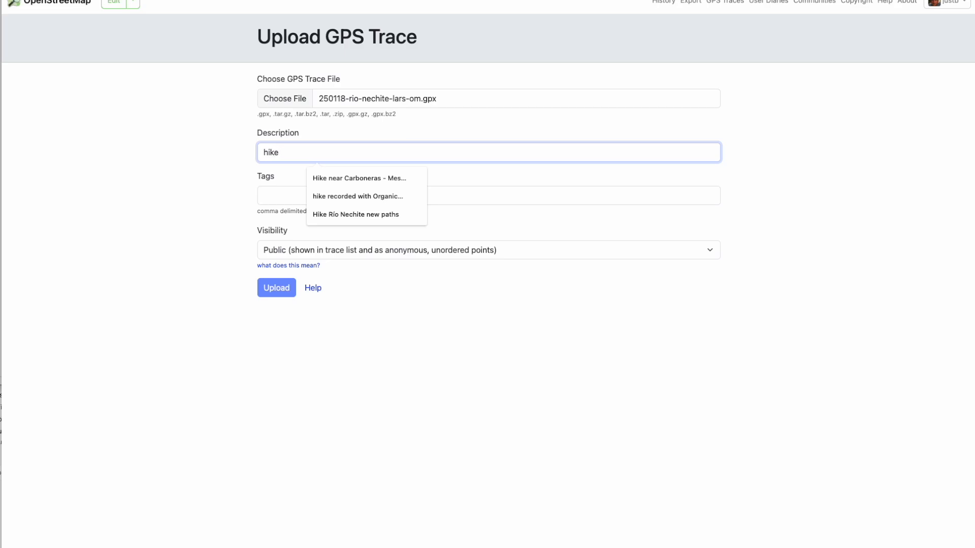
type("rio en")
key("BackSpace")
key("BackSpace")
type("nec")
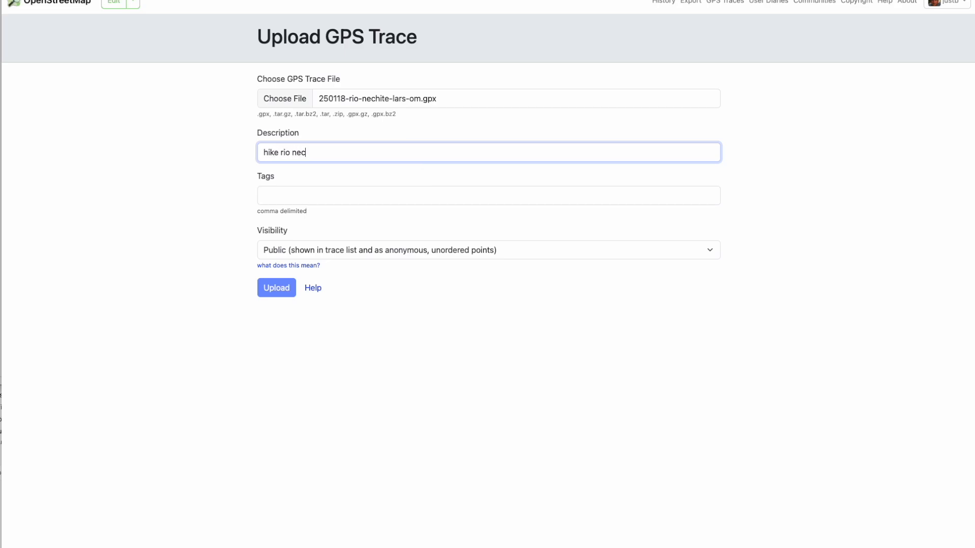
type("hite new path")
left_click(333, 189)
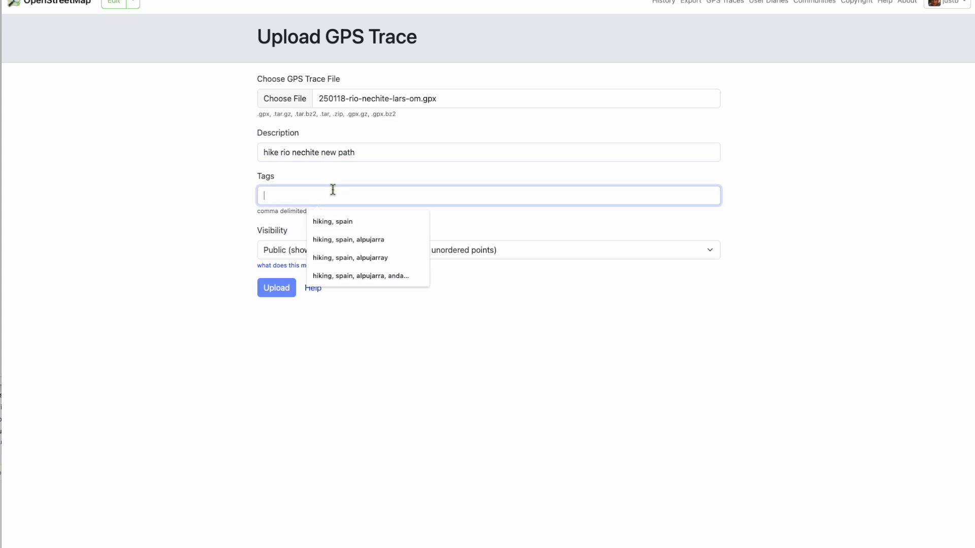
left_click(341, 241)
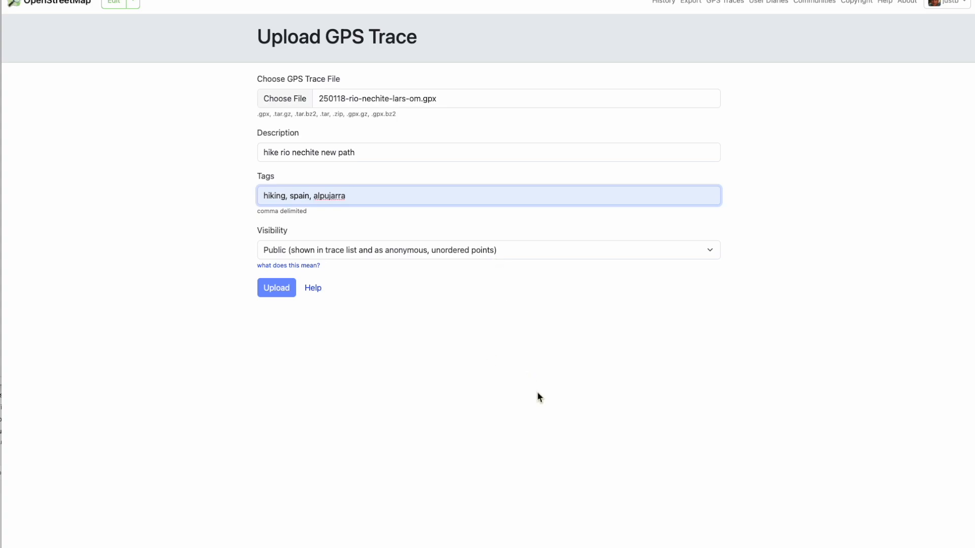
Set the trace's visibility to Identifiable and upload it
left_click(671, 253)
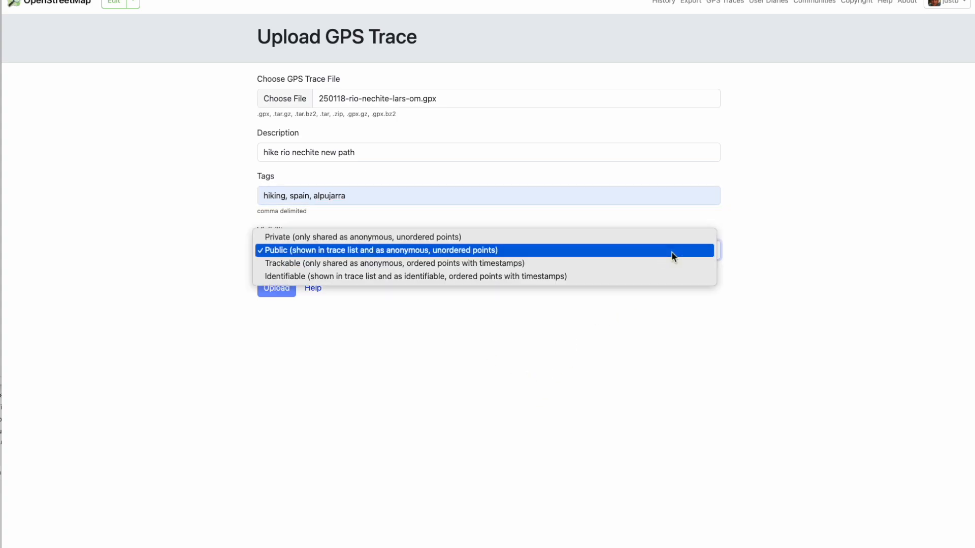
left_click(578, 276)
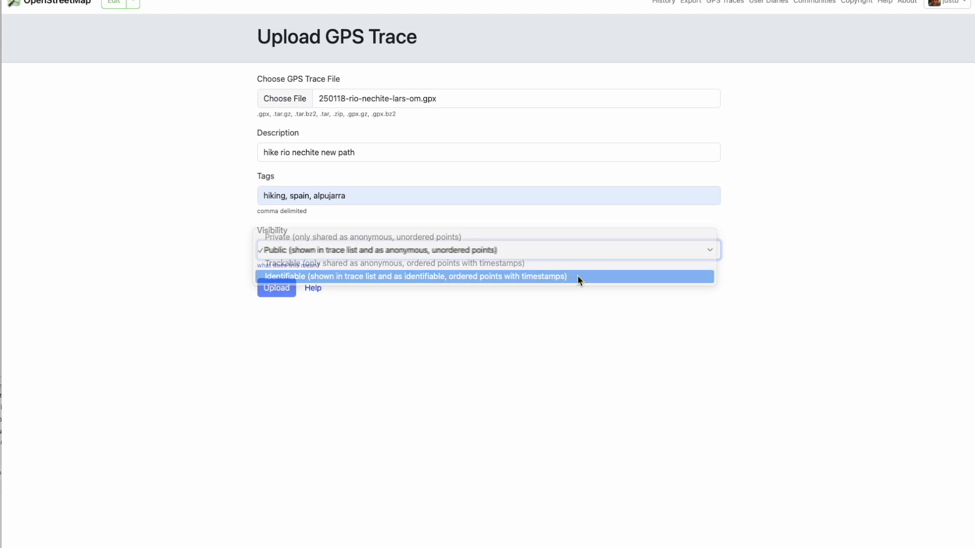
left_click(277, 290)
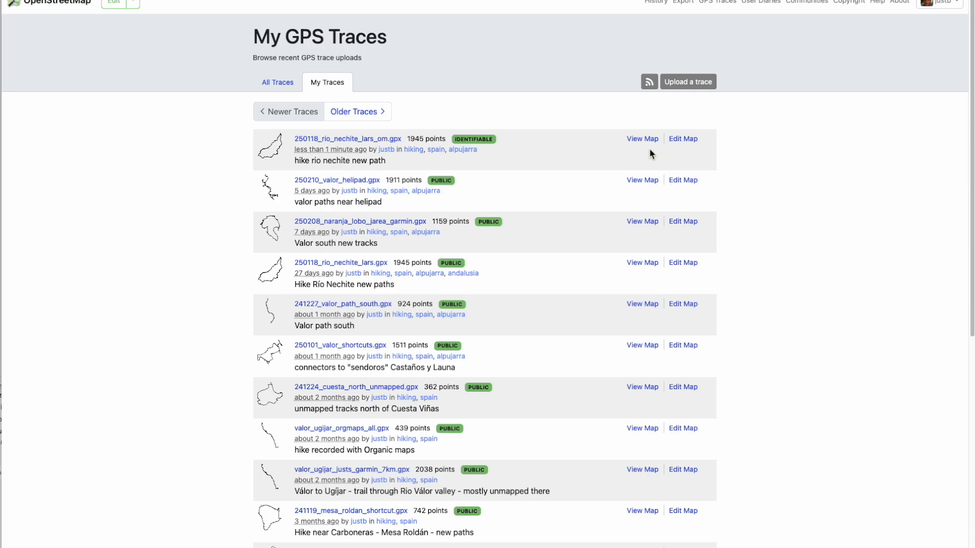
Open the newly uploaded trace 250118_rio_nechite_lars_om.gpx in the map editor
left_click(685, 140)
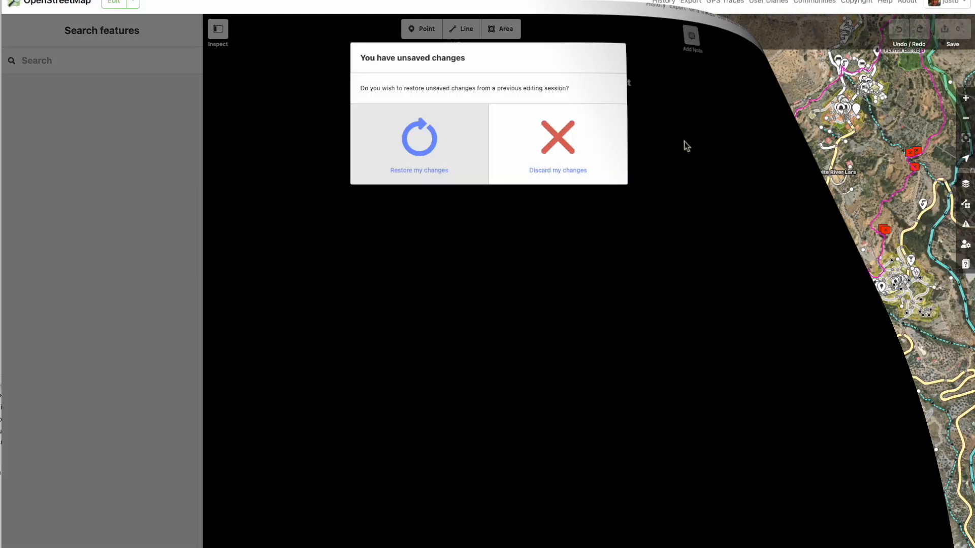
left_click(684, 142)
Follow the GPS trace along the aerial imagery from the Válor side to the village of Mecina-Alfahar
left_click_drag(665, 167, 509, 165)
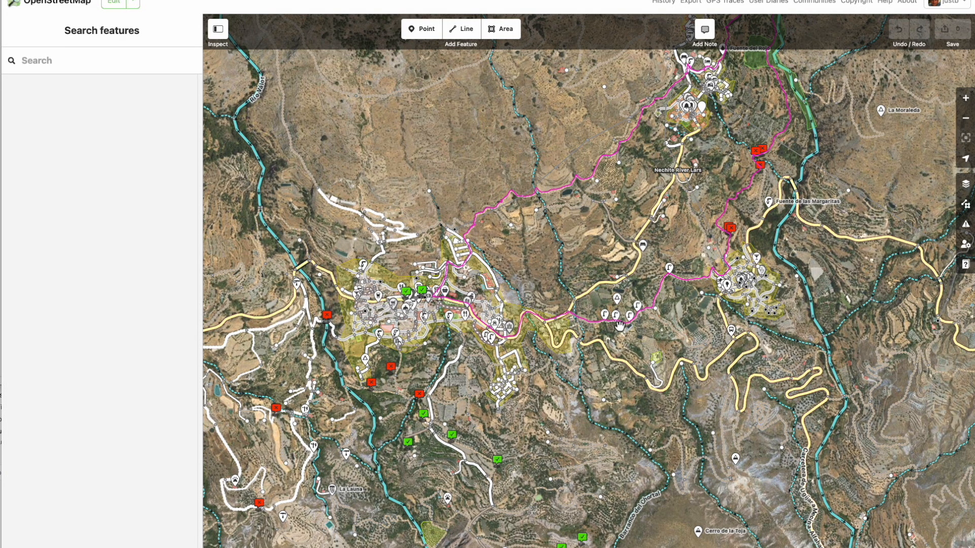
scroll(619, 326, "up", 1)
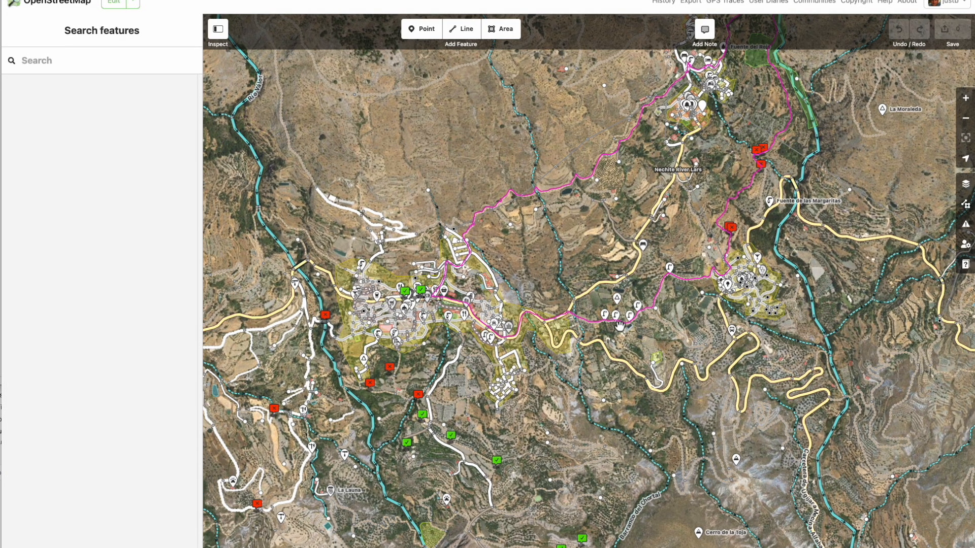
left_click(965, 99)
left_click(965, 98)
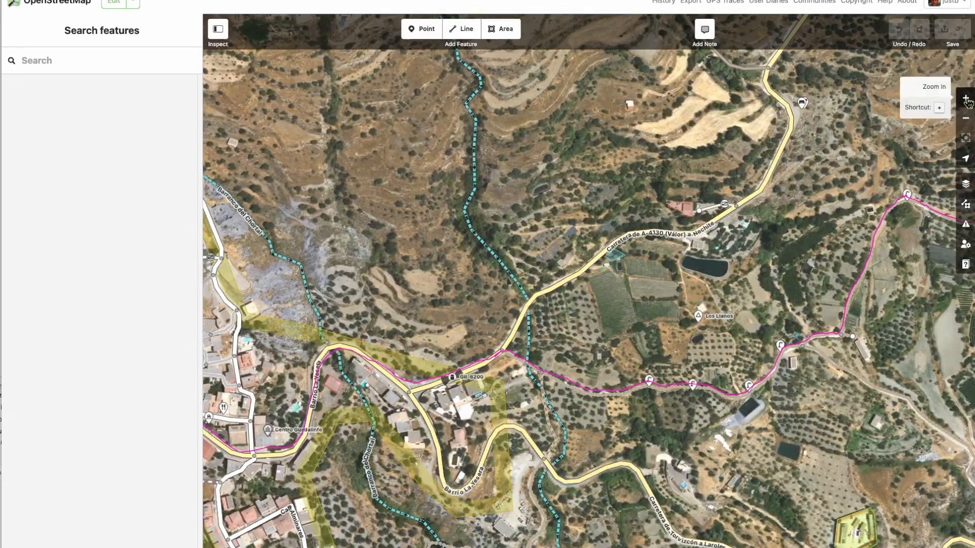
left_click_drag(835, 223, 550, 193)
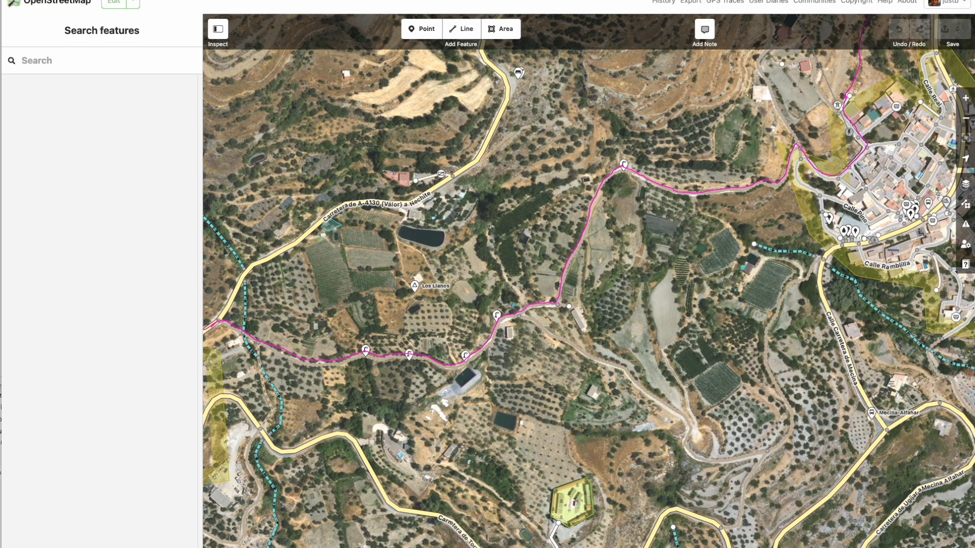
left_click(966, 98)
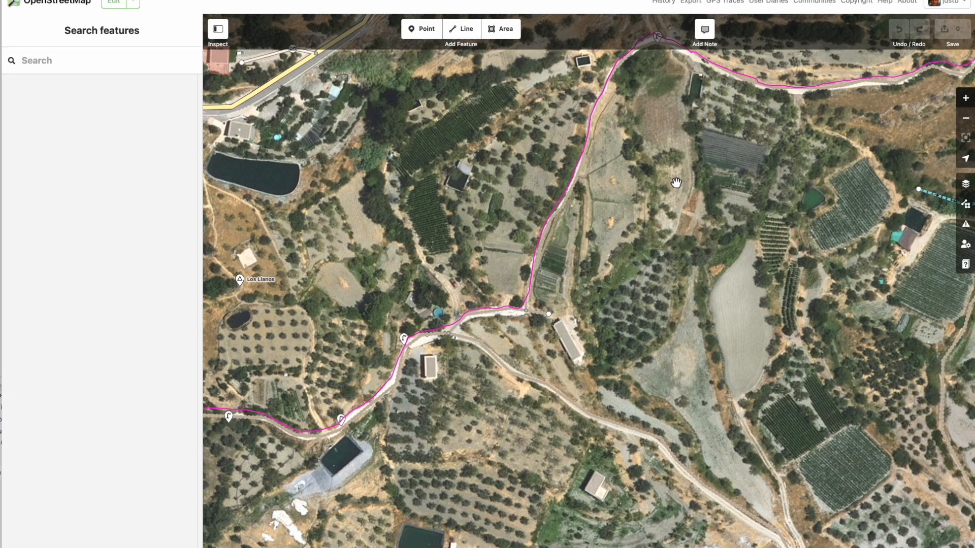
left_click_drag(675, 181, 639, 344)
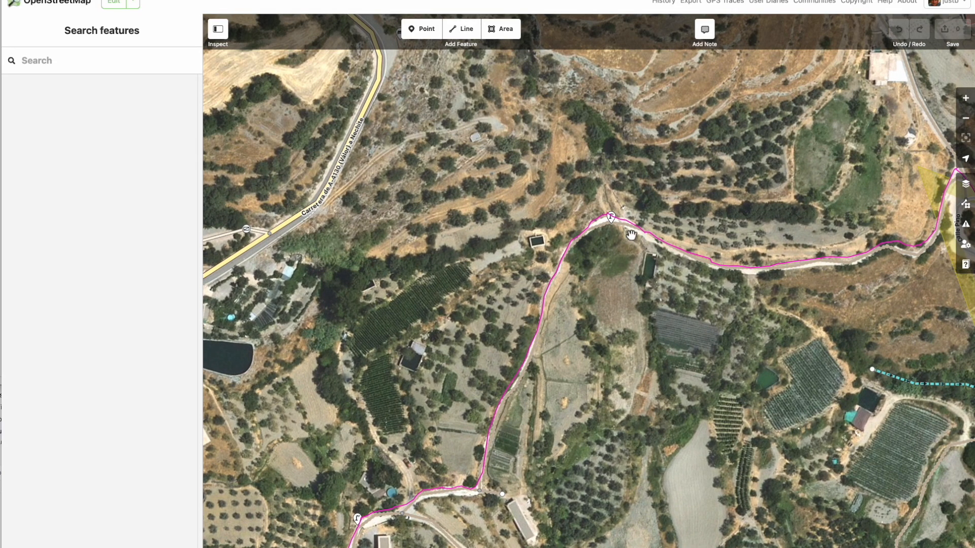
left_click_drag(876, 293, 449, 332)
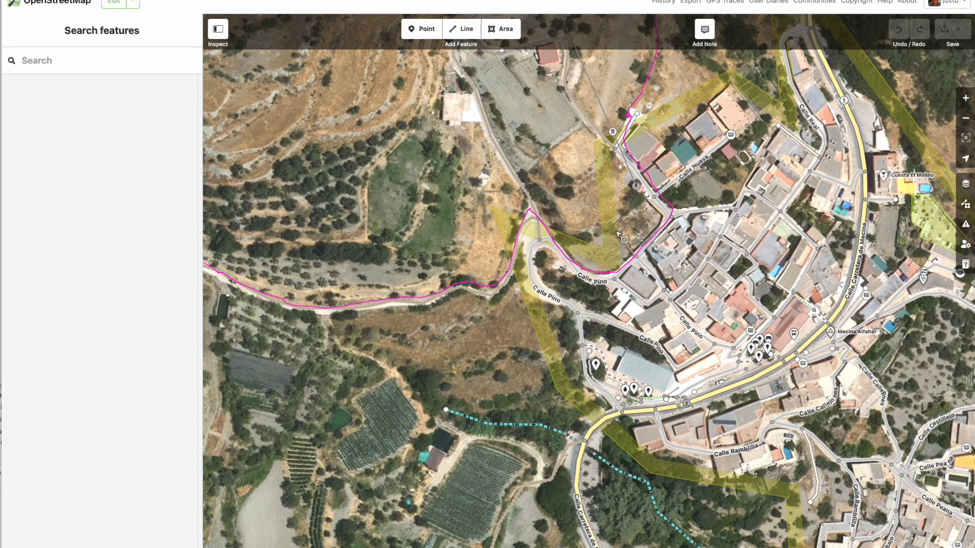
Inspect the Mecina-Alfahar residential area and the hiking trace's custom map data, and survey the surrounding terrain
left_click(618, 234)
scroll(618, 231, "down", 5)
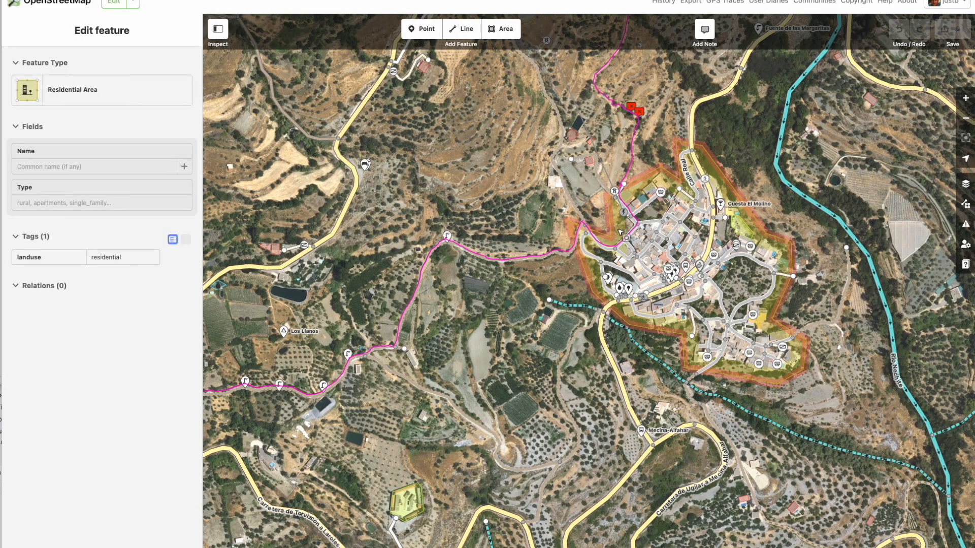
key("Escape")
left_click(632, 151)
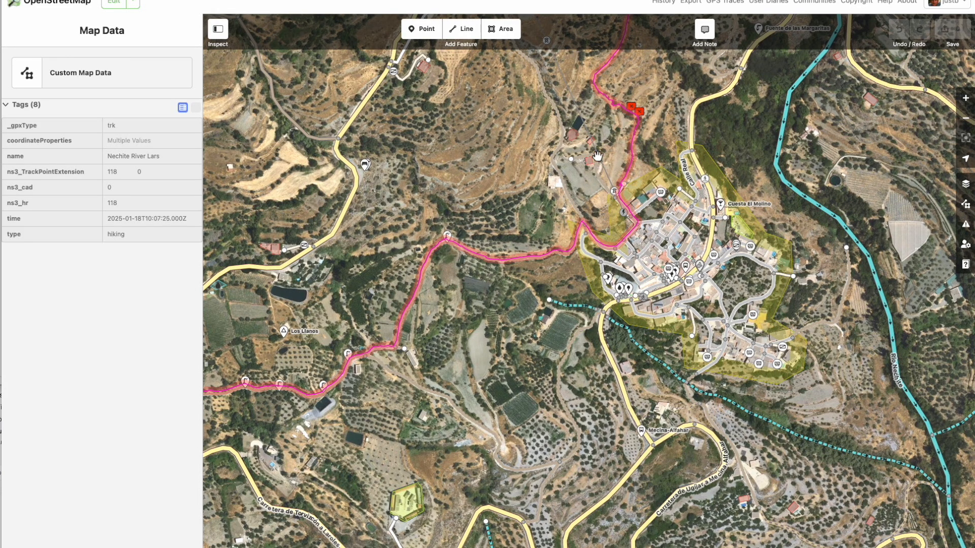
key("Escape")
left_click_drag(510, 380, 589, 126)
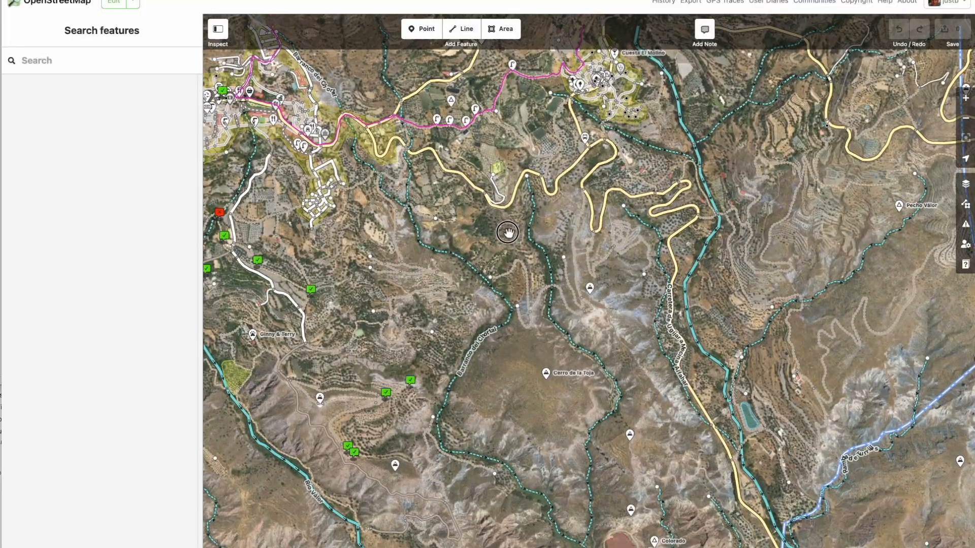
left_click_drag(521, 319, 508, 498)
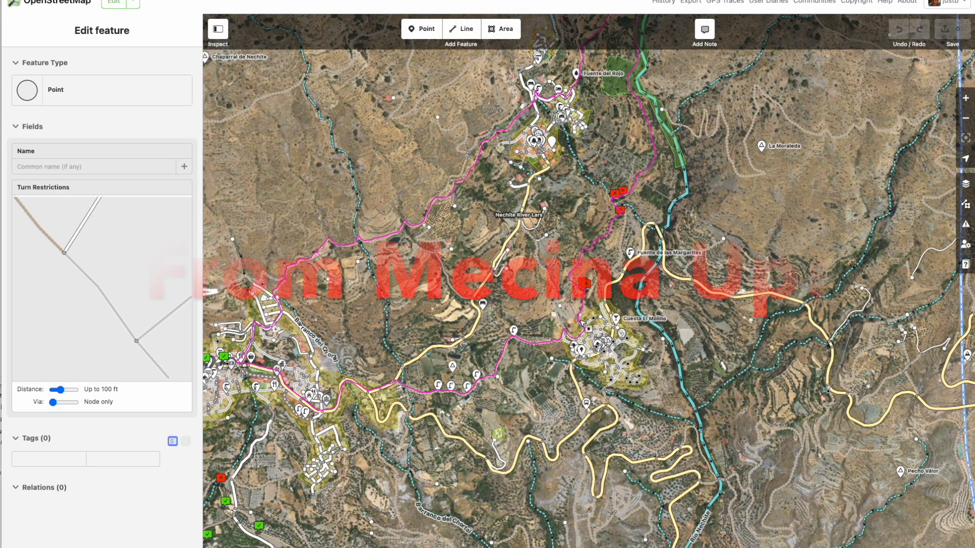
Examine the end of the service road near Calle Nueva and the trace continuing uphill from Mecina-Alfahar
scroll(580, 321, "up", 3)
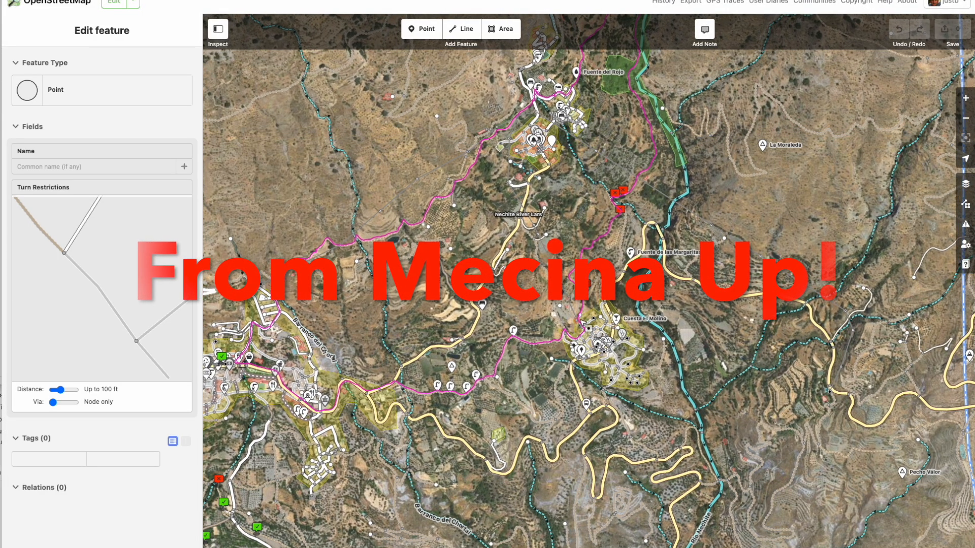
scroll(584, 291, "up", 5)
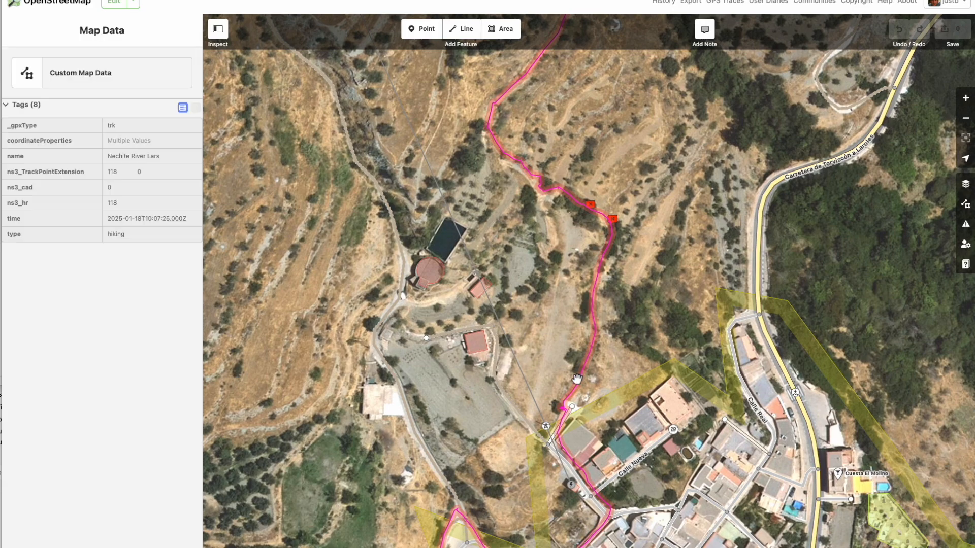
scroll(587, 327, "up", 3)
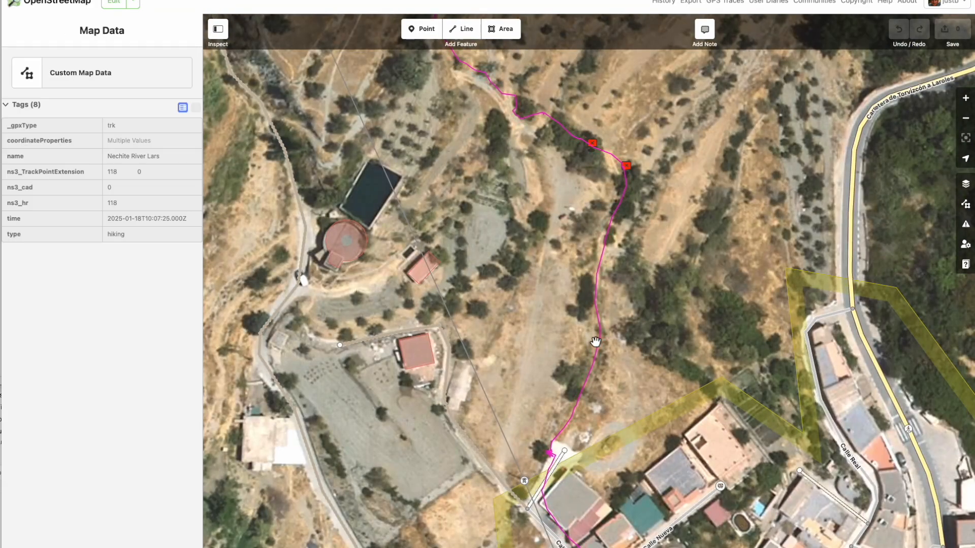
left_click(562, 461)
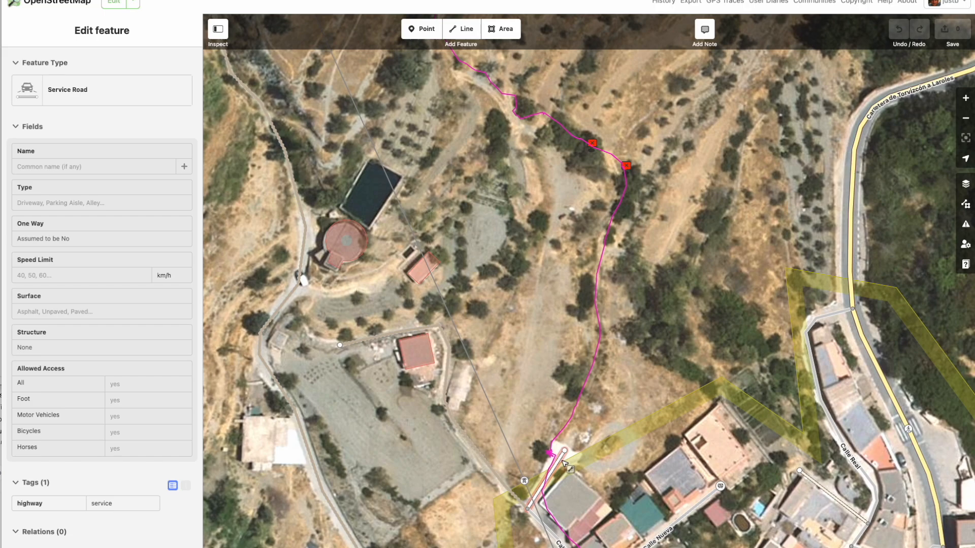
left_click(557, 444)
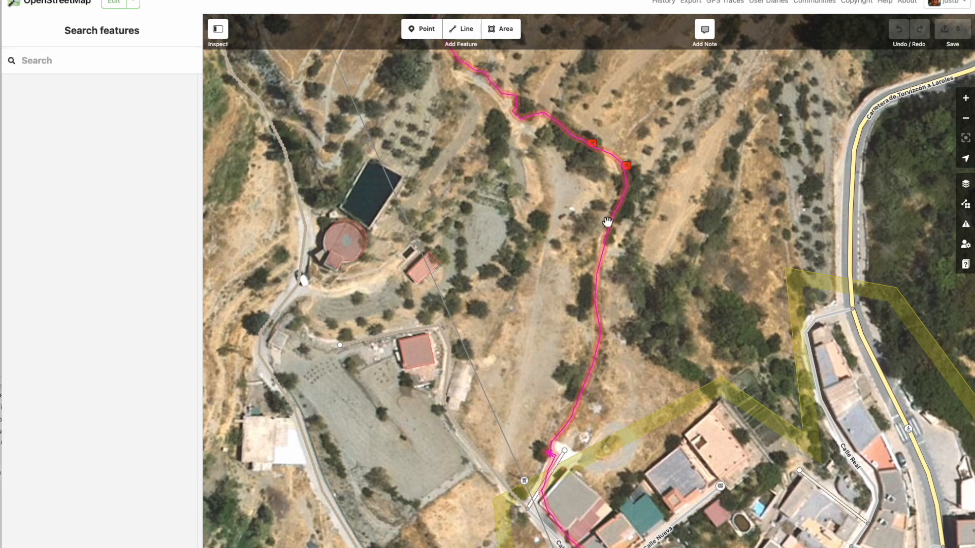
Open the easternmost map note at the trace's bend north of the village and view its attached photo
left_click_drag(660, 207, 678, 369)
left_click(471, 149)
left_click(565, 183)
left_click_drag(695, 457, 701, 188)
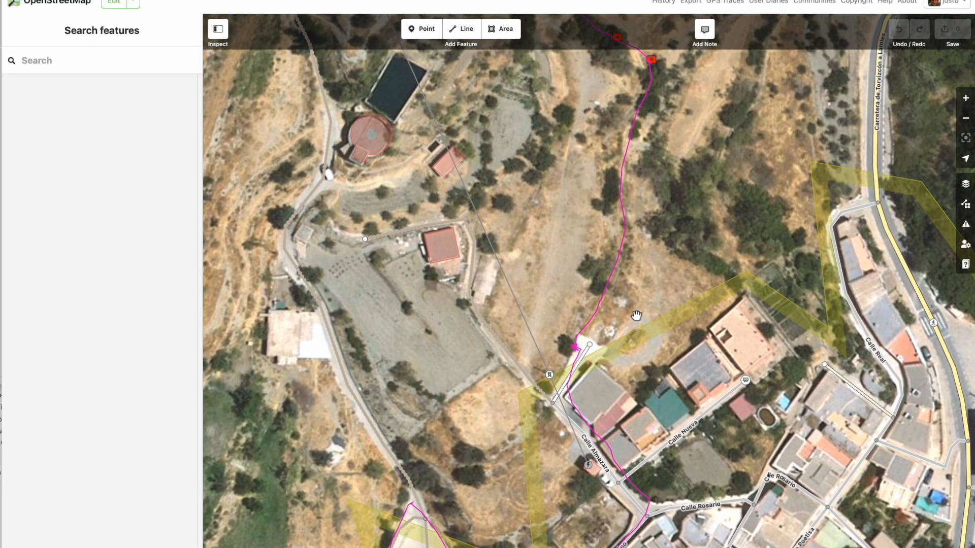
left_click(589, 344)
left_click(608, 333)
left_click_drag(670, 261, 641, 357)
left_click(624, 158)
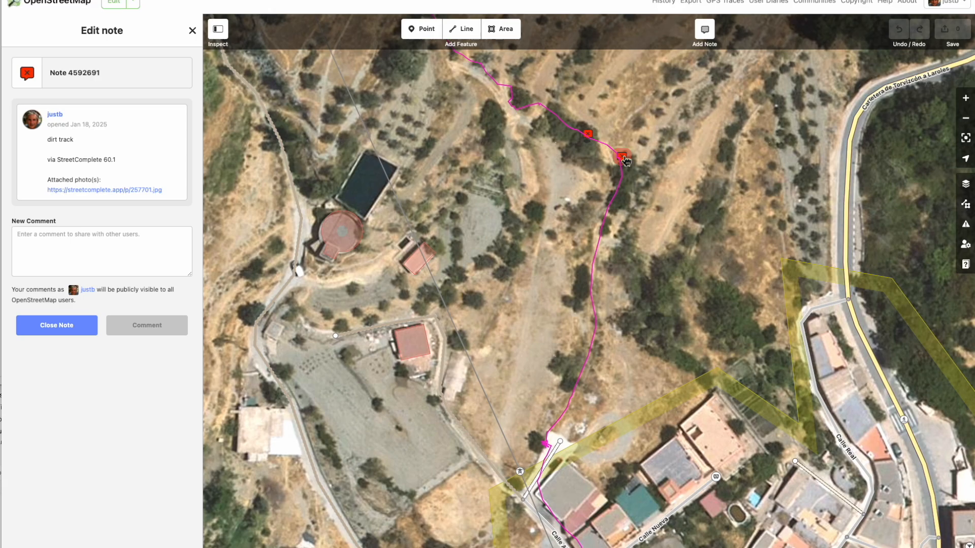
left_click(79, 190)
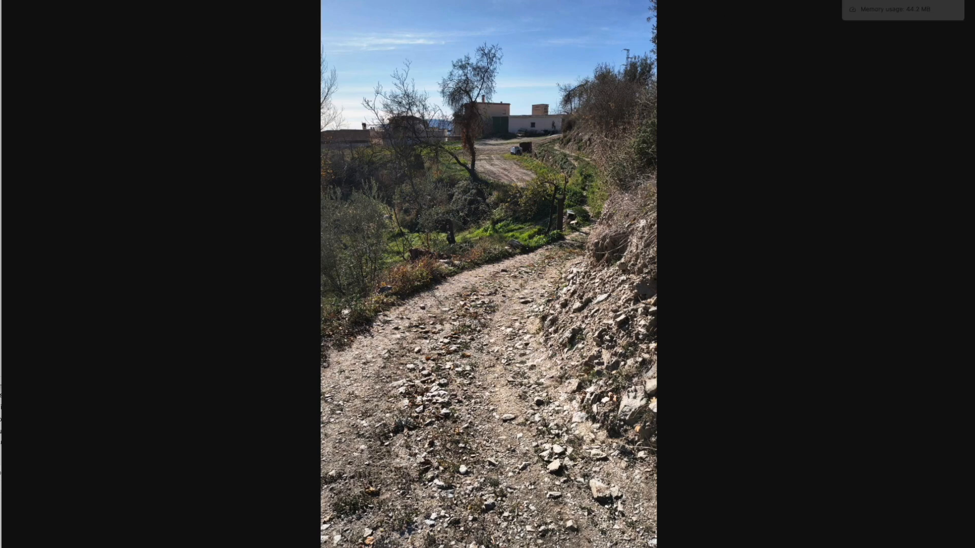
key("Escape")
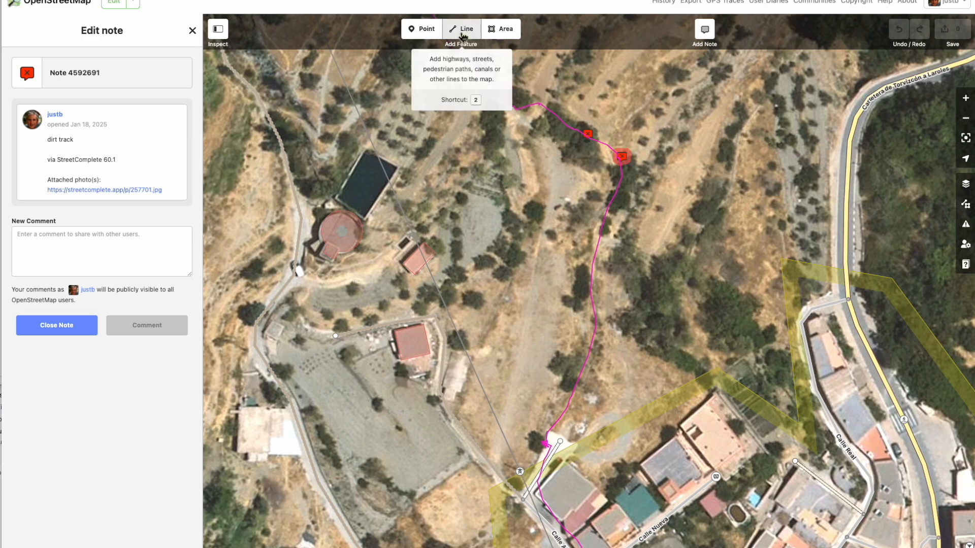
Start a line at the end of the service road off Calle Almazara and draw it north alongside the GPS trace
left_click(464, 32)
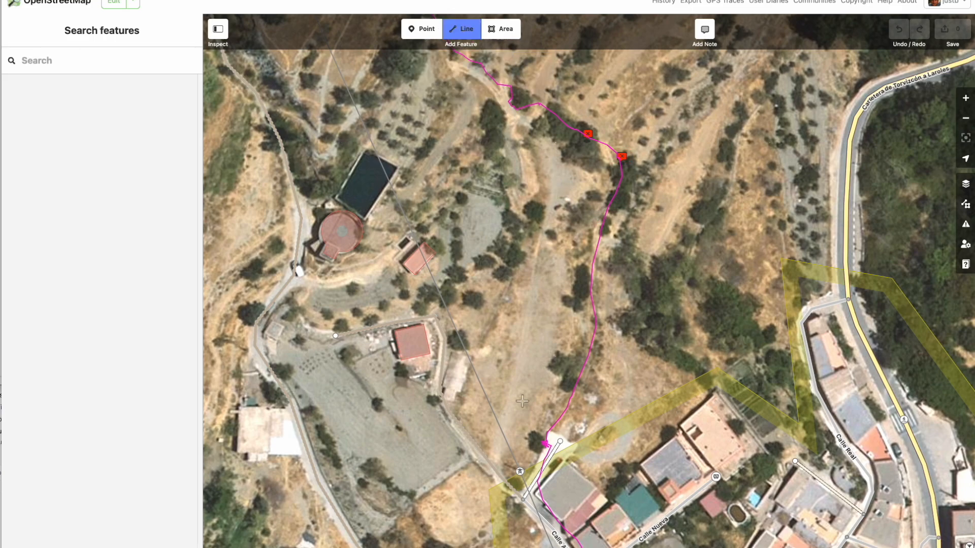
left_click(560, 438)
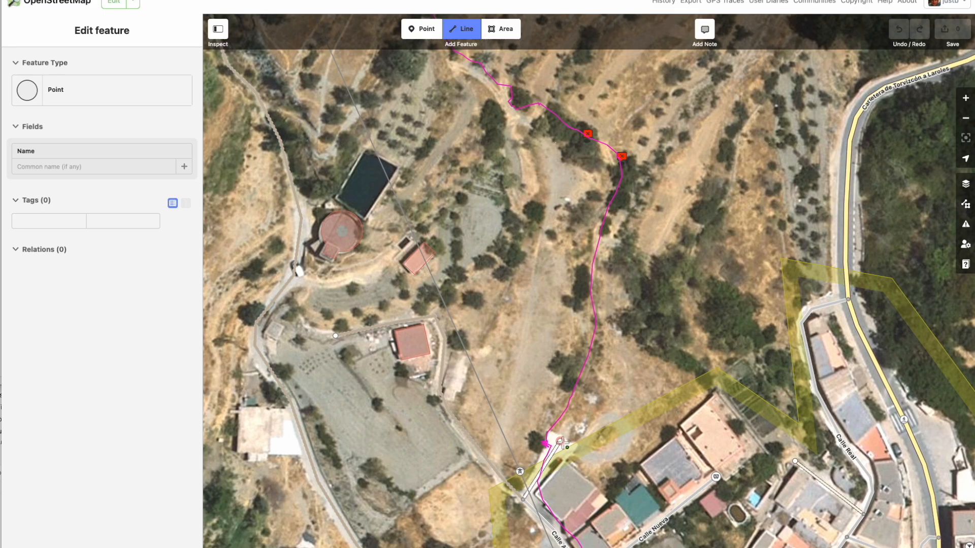
left_click(560, 441)
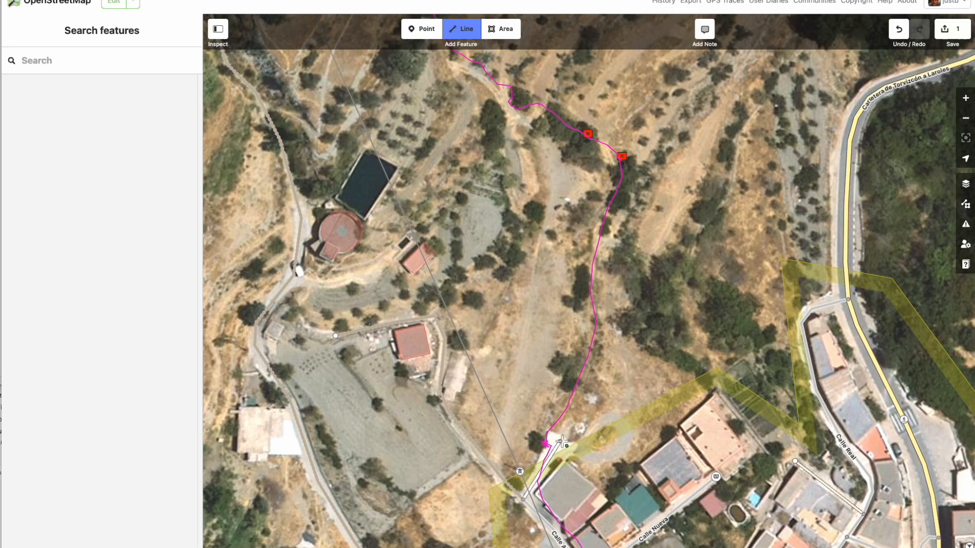
left_click(582, 366)
left_click(590, 272)
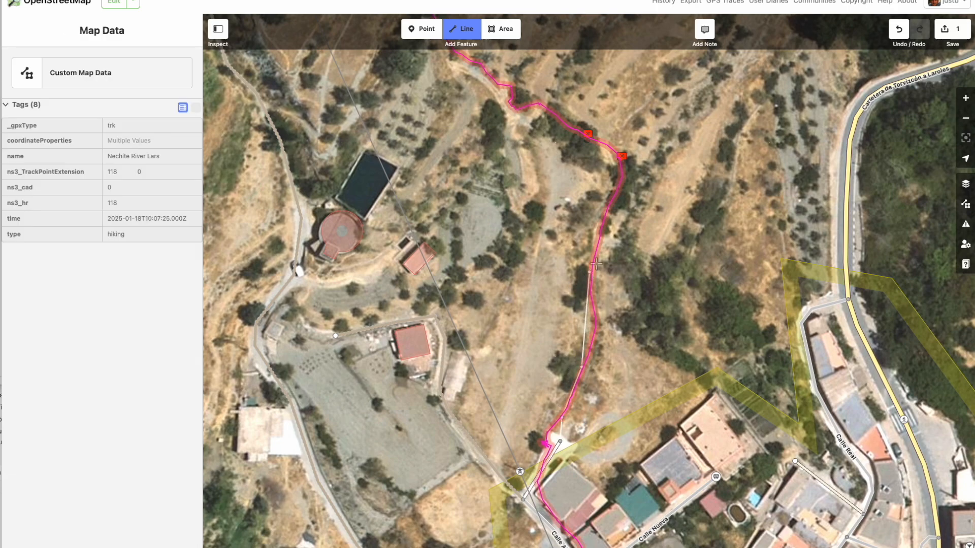
Continue the line northwest along the dirt track in the aerial imagery, passing west of the two map notes
left_click_drag(617, 196, 631, 466)
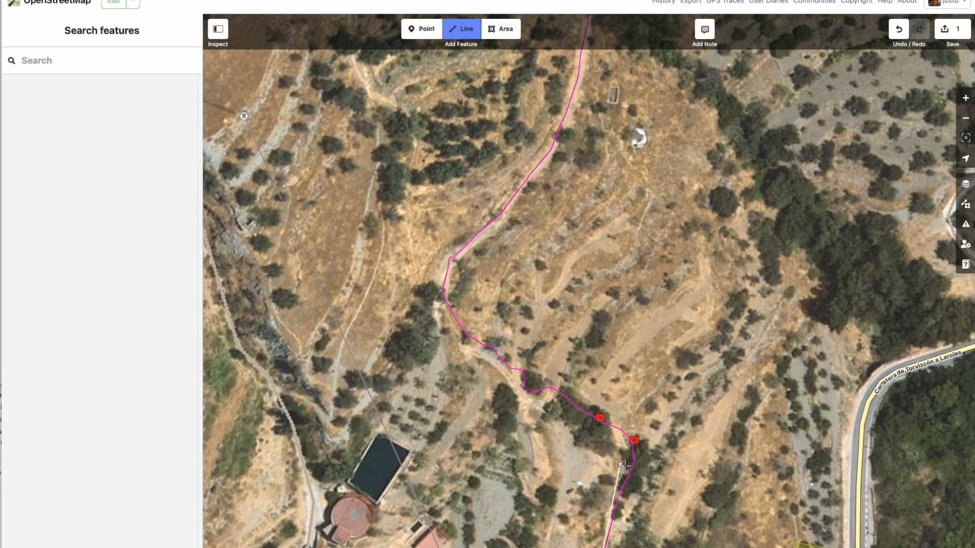
left_click(605, 468)
left_click(574, 444)
left_click(536, 401)
left_click(494, 365)
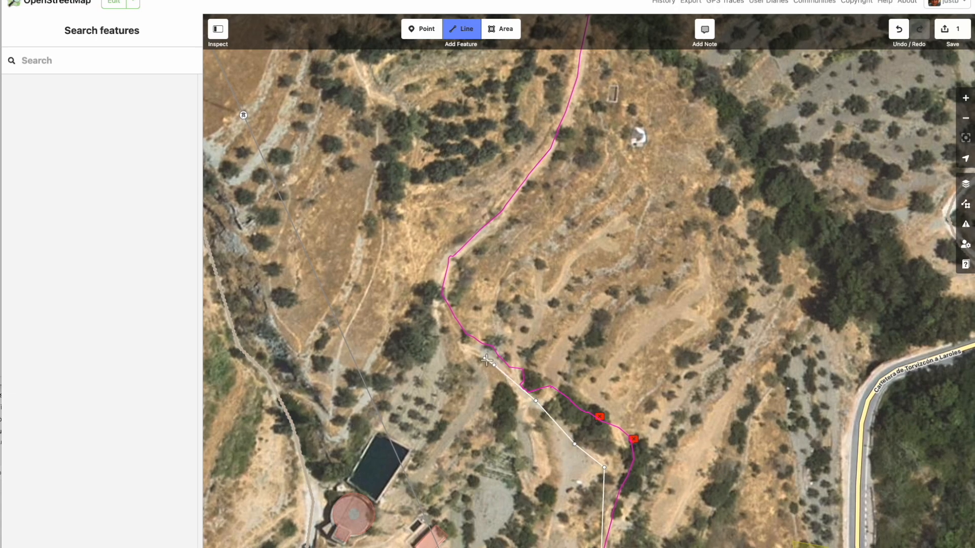
left_click(482, 354)
left_click_drag(464, 344, 574, 447)
left_click(558, 424)
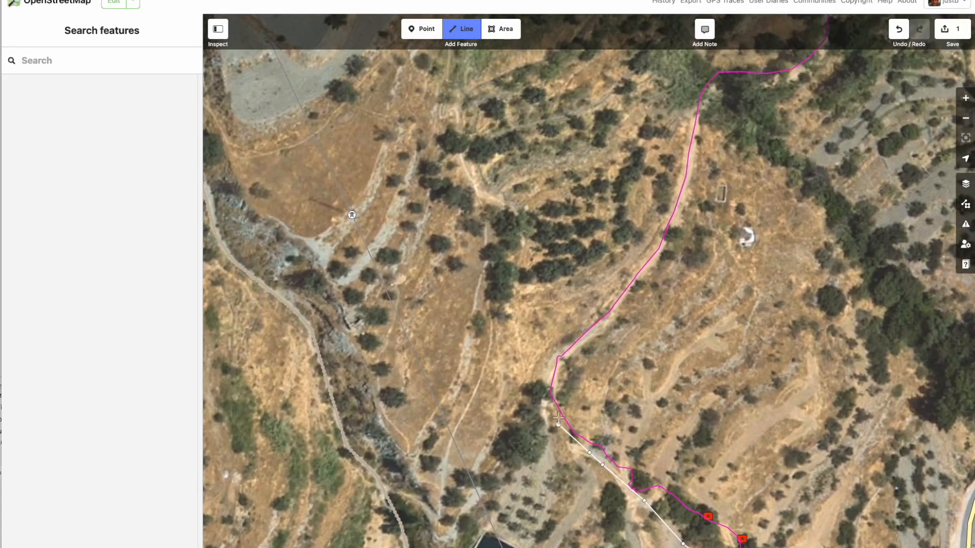
Extend the line northeast along the GPS trace and finish it where the trace turns sharply east at the trees
left_click(549, 380)
left_click(624, 291)
left_click_drag(624, 292, 516, 448)
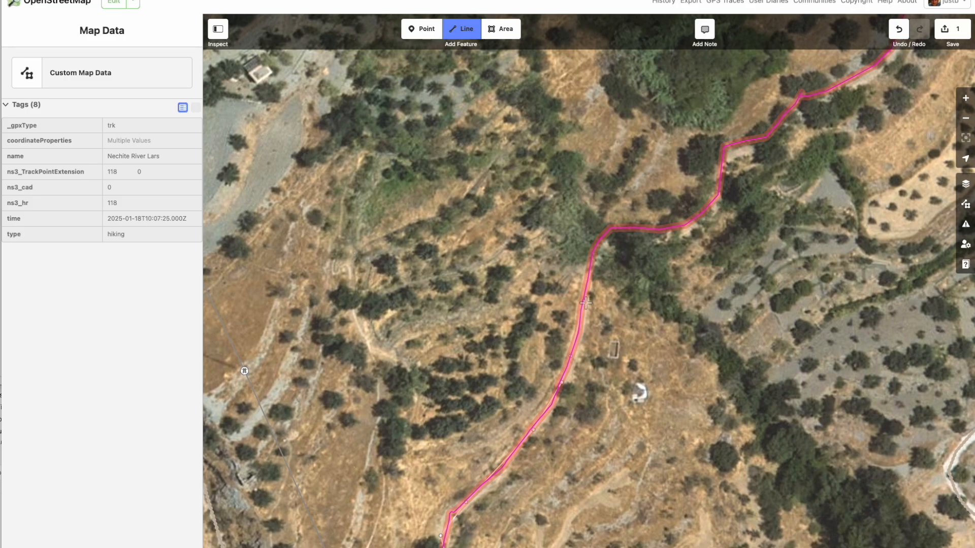
left_click_drag(586, 302, 544, 457)
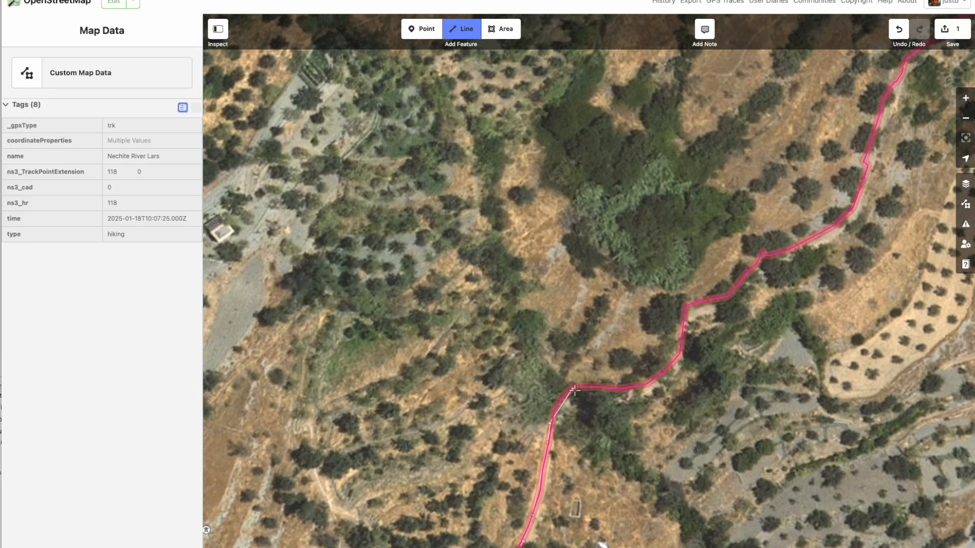
left_click_drag(574, 389, 678, 152)
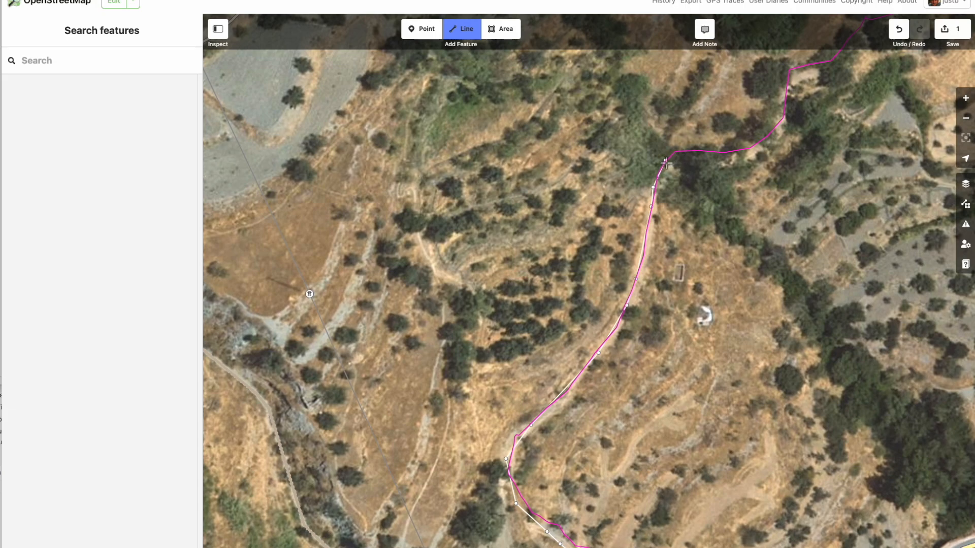
double_click(663, 164)
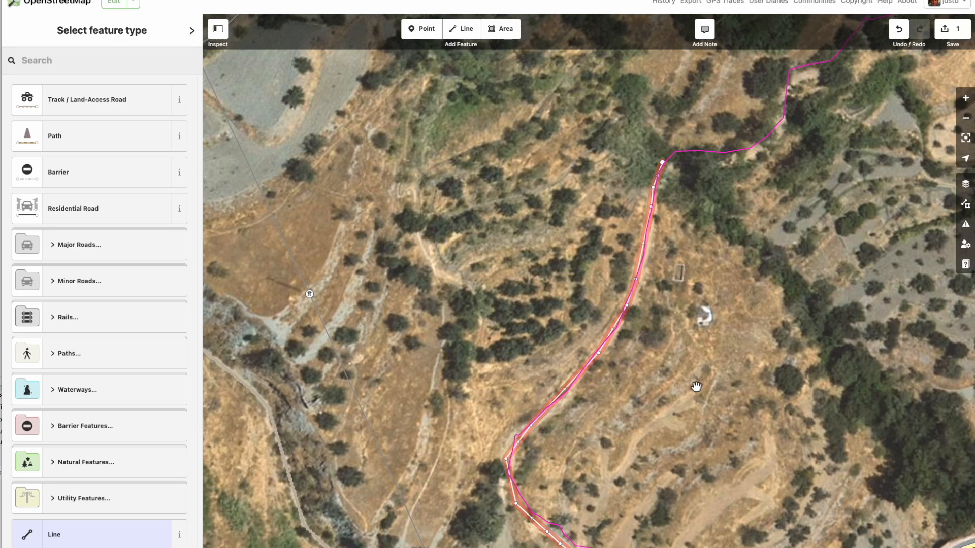
Open the western of the two map notes on the trace and view its attached photo
left_click_drag(740, 480, 674, 187)
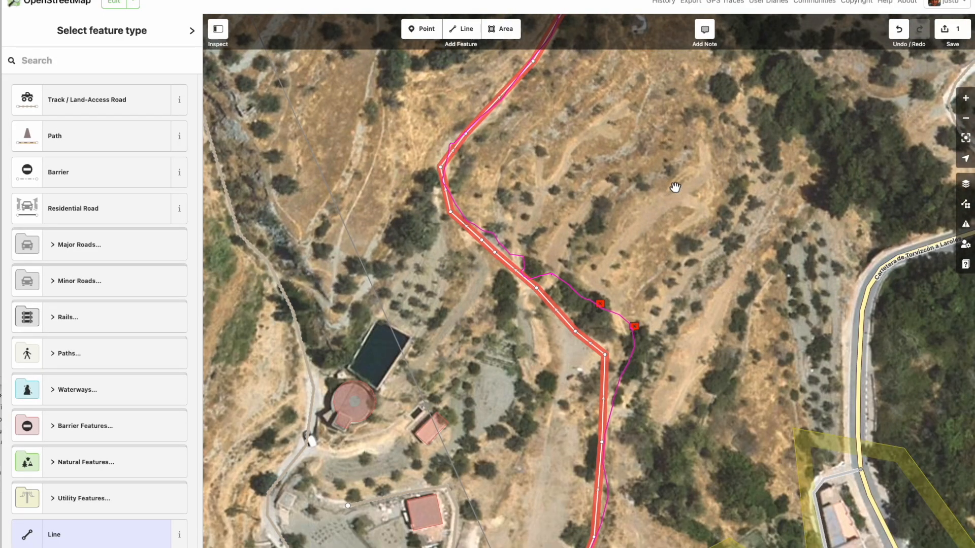
left_click(602, 305)
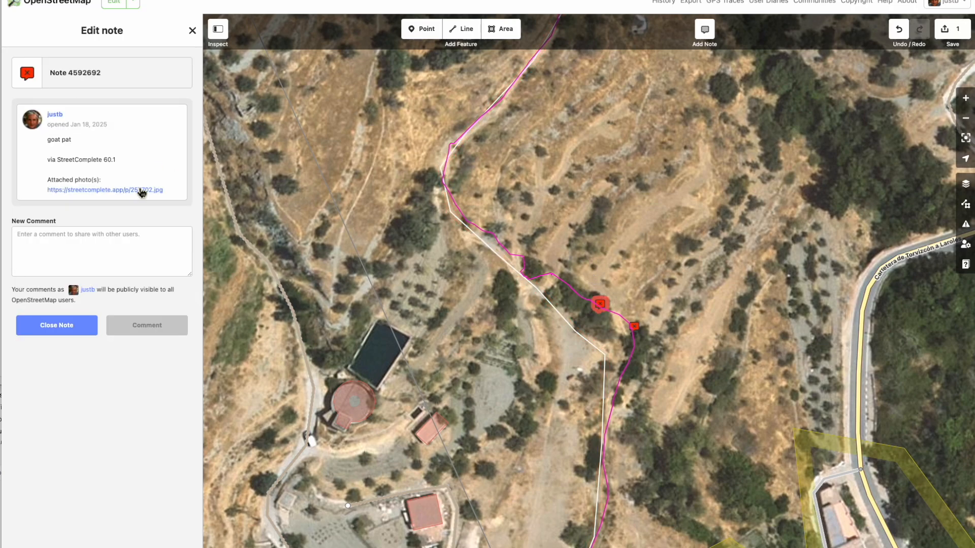
left_click(142, 191)
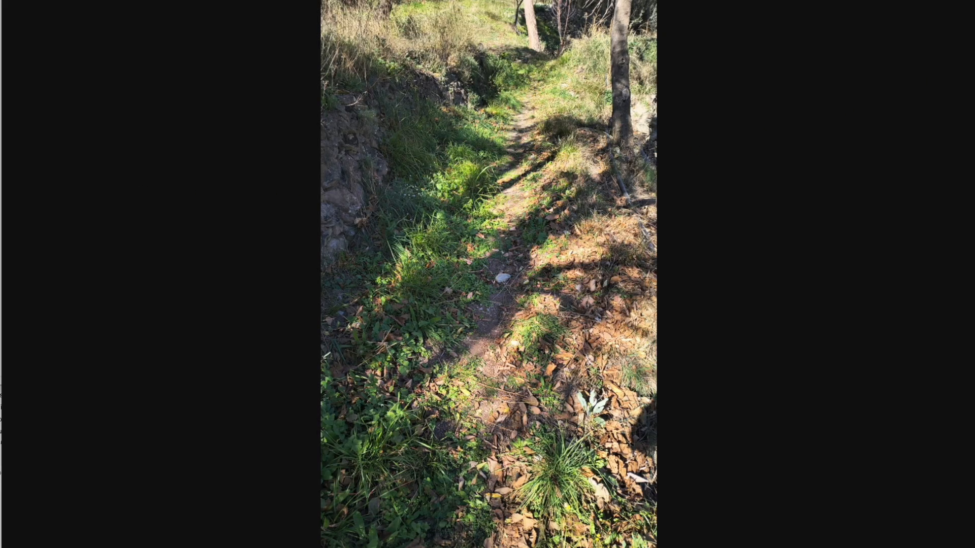
left_click(934, 1)
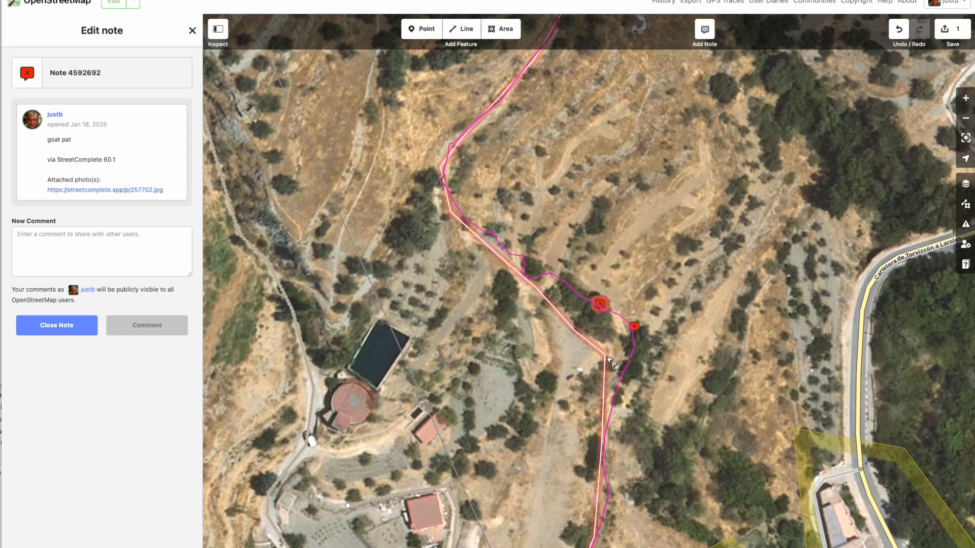
Split the new line at its corner point just southwest of the two map notes
left_click(606, 359)
right_click(605, 356)
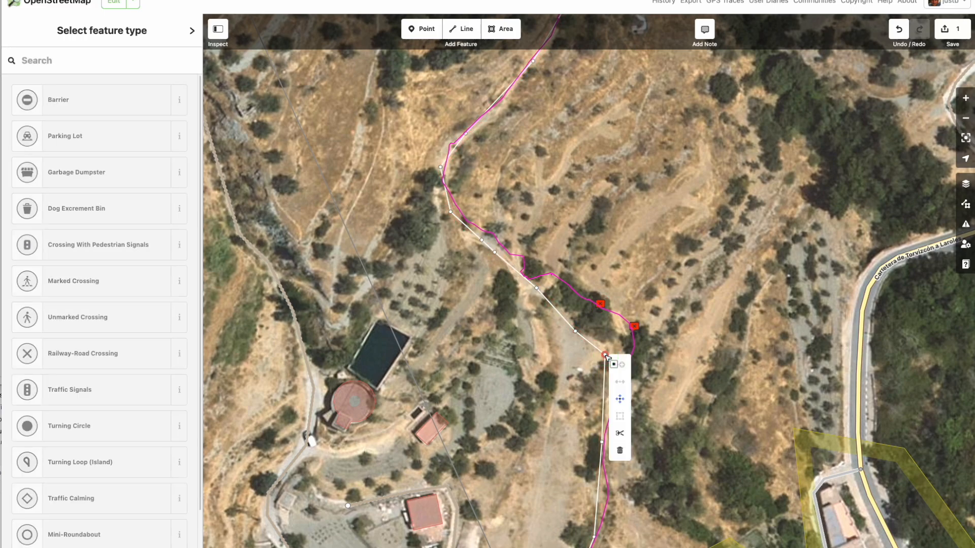
left_click(624, 436)
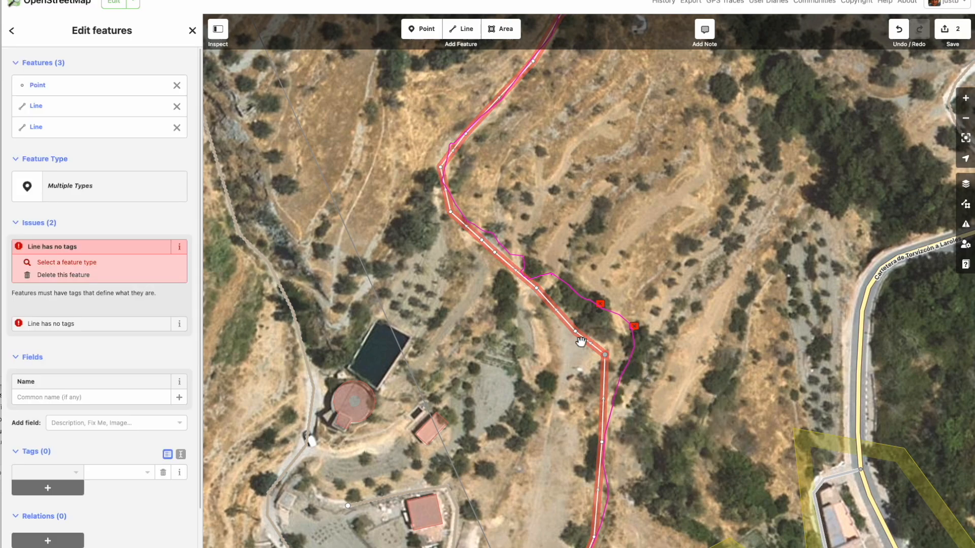
Select the southern section of the split line and set its feature type to Track / Land-Access Road
left_click(616, 398)
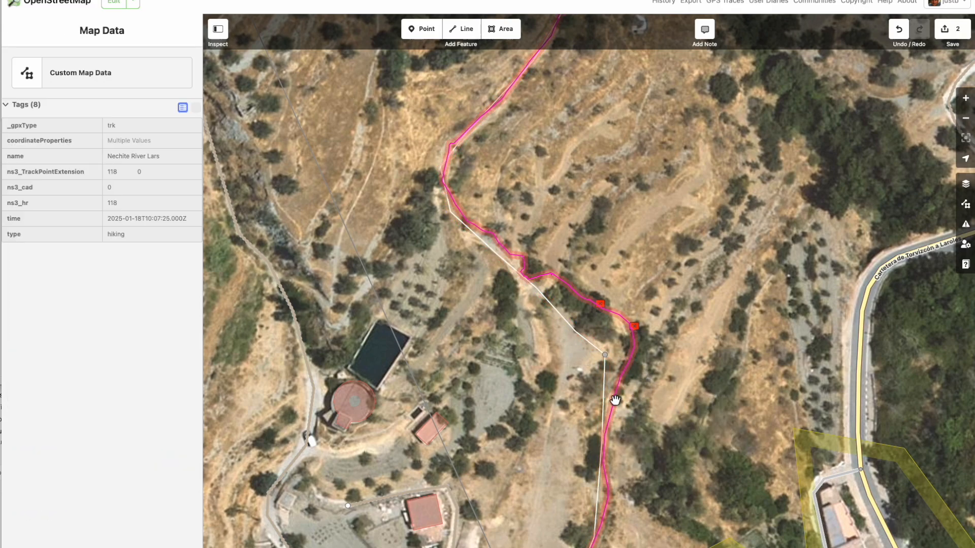
left_click(607, 396)
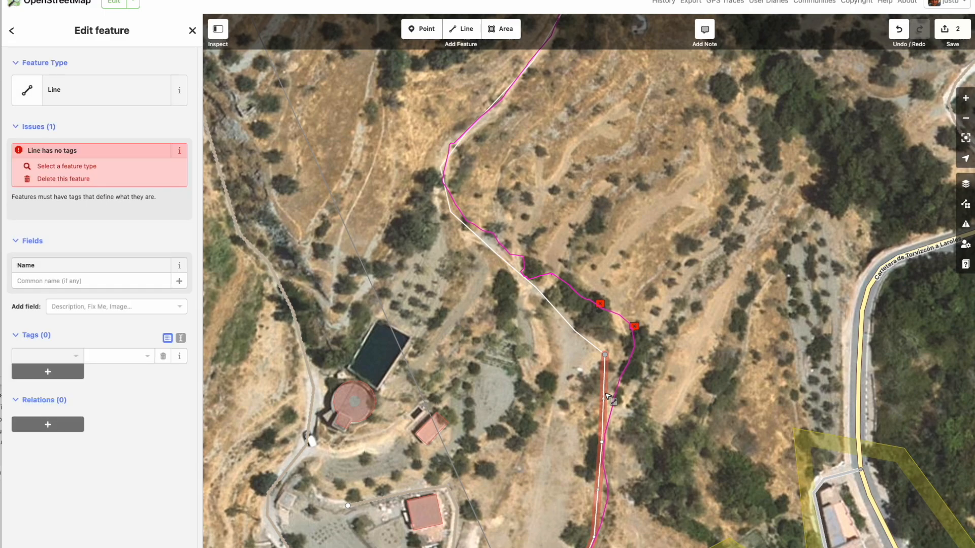
left_click_drag(704, 446, 584, 249)
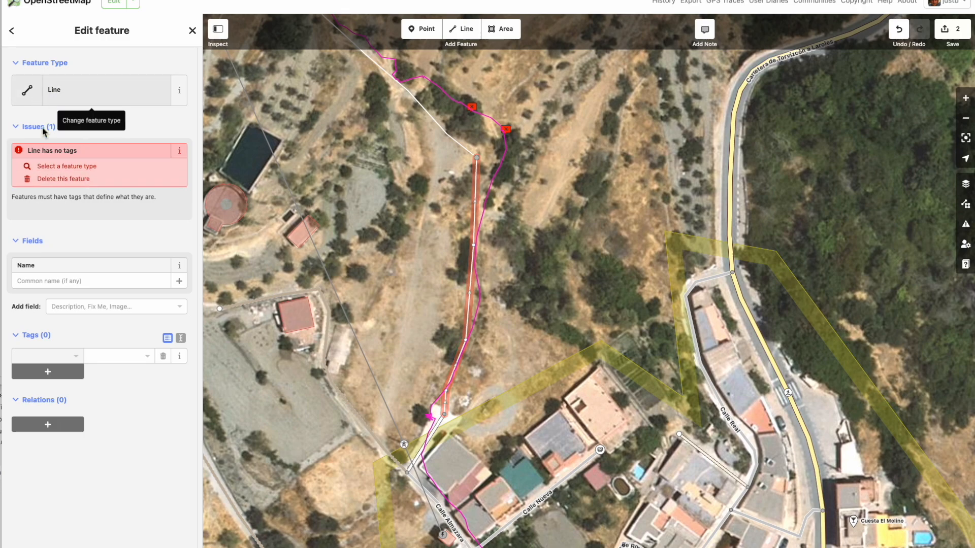
left_click(75, 168)
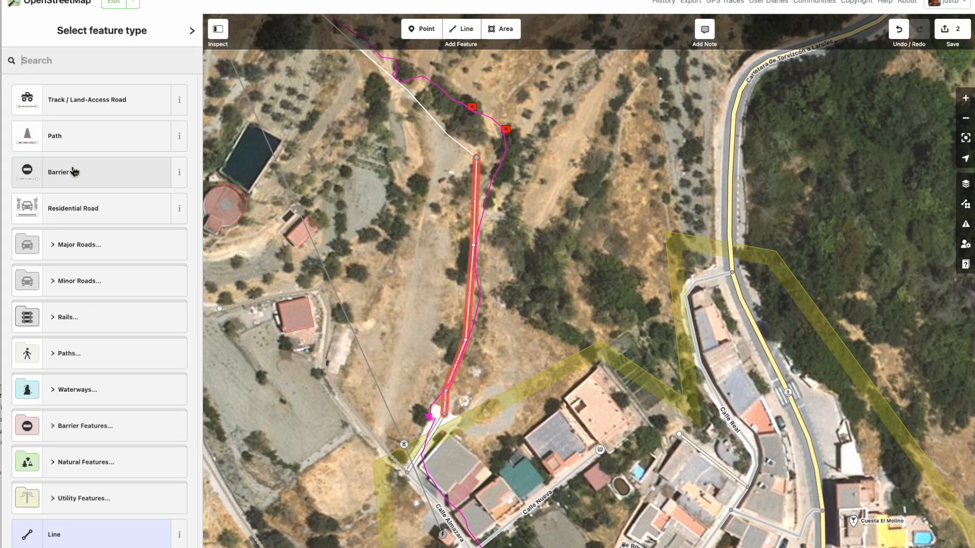
left_click(67, 103)
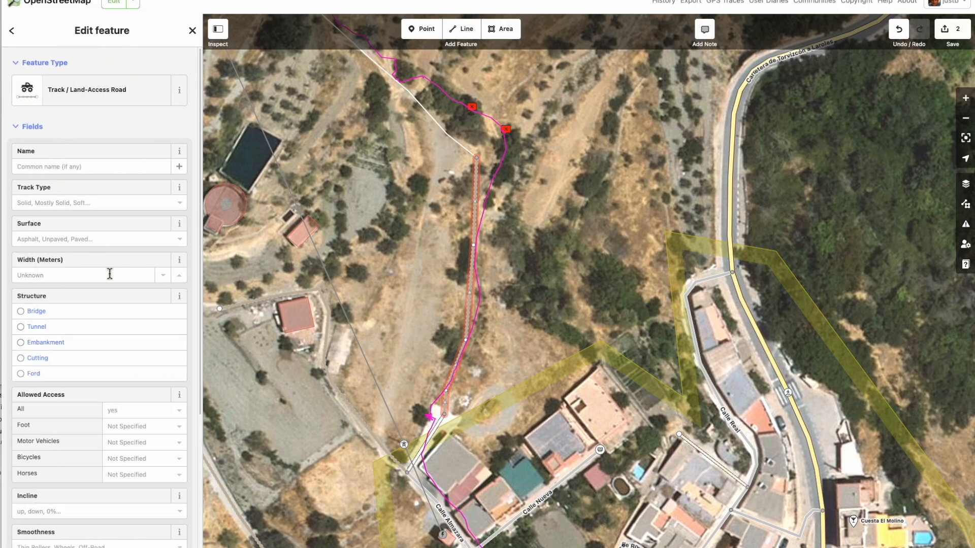
Review the track's fields, tags and track type options, and set its surface to Dirt
scroll(110, 274, "down", 5)
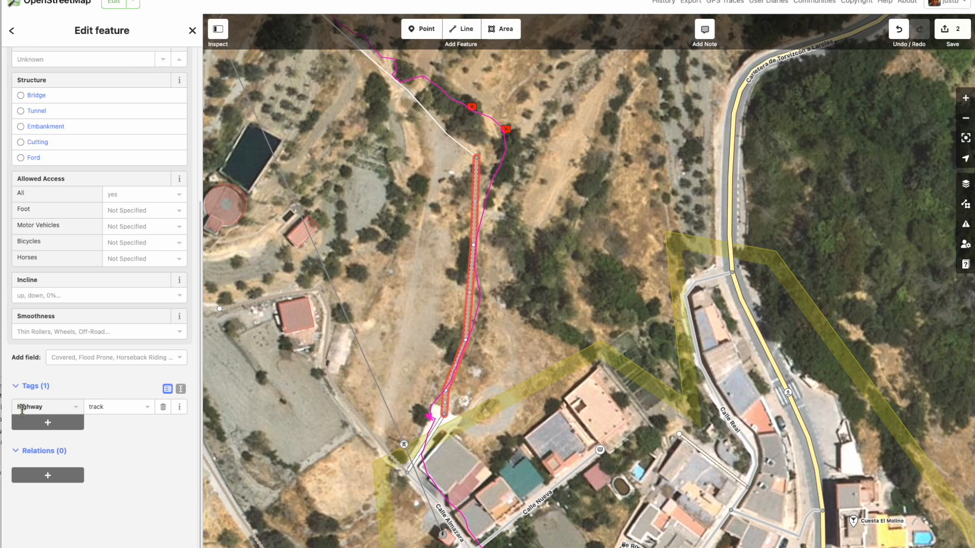
scroll(128, 474, "up", 5)
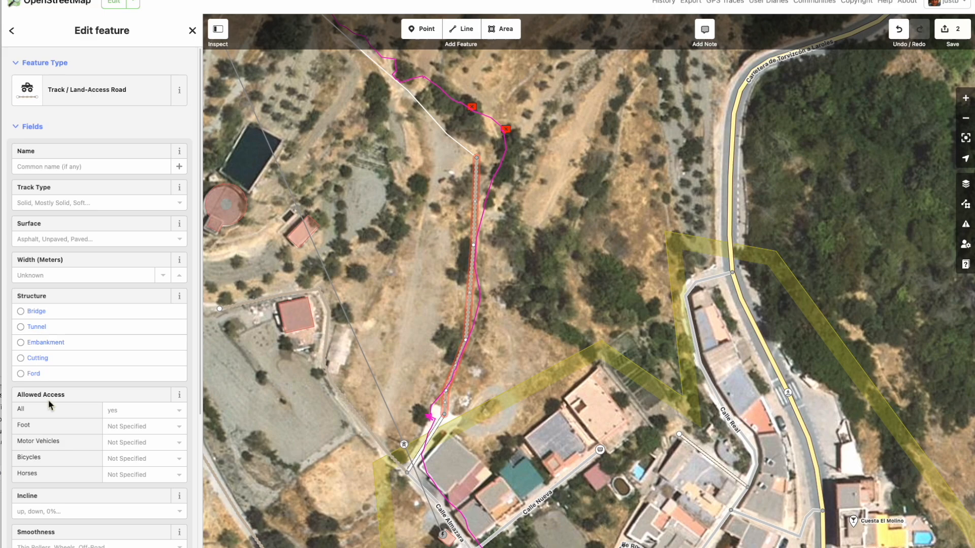
scroll(81, 274, "down", 4)
scroll(81, 274, "up", 4)
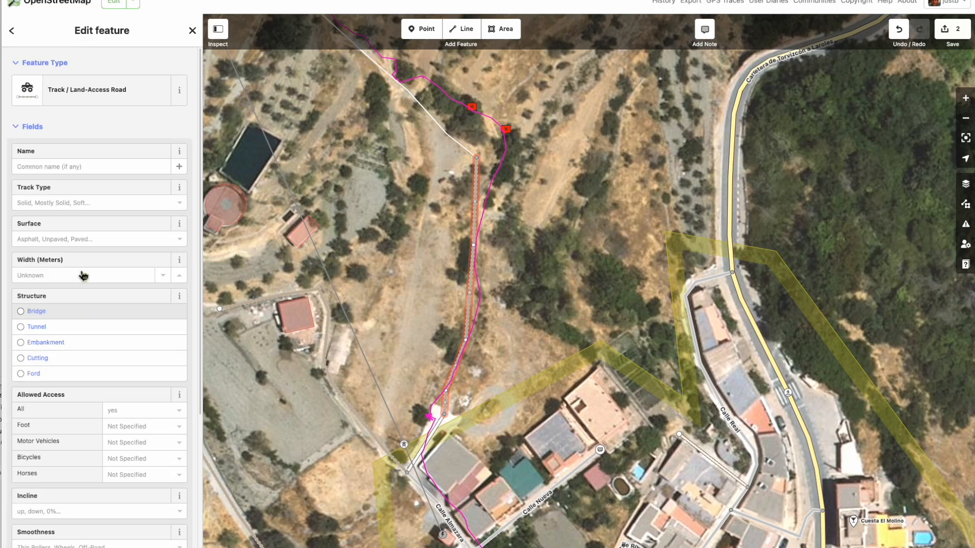
left_click(70, 203)
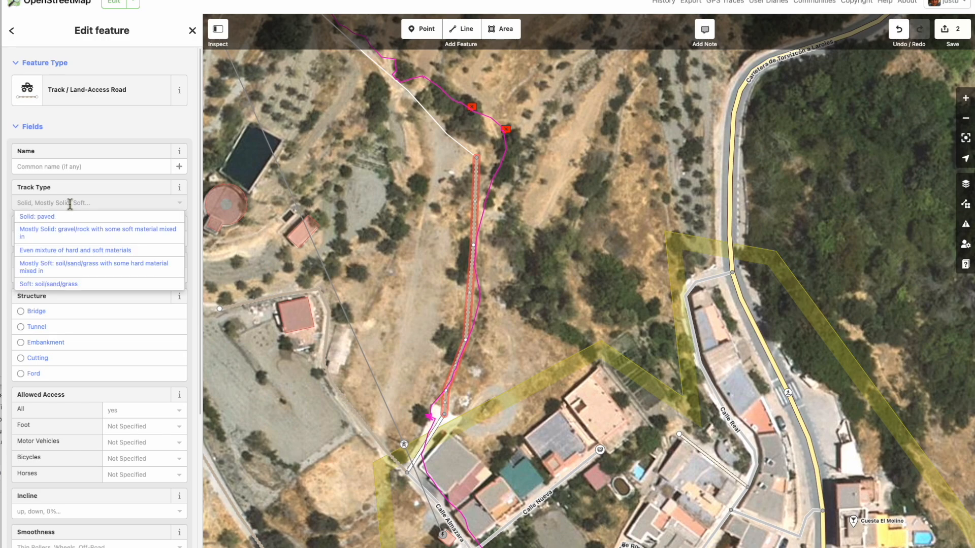
left_click(70, 203)
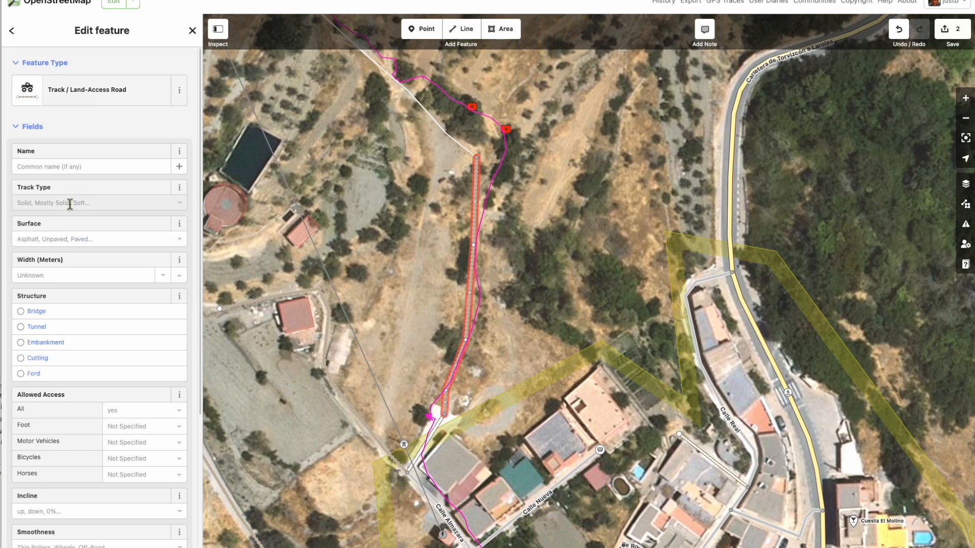
left_click(69, 240)
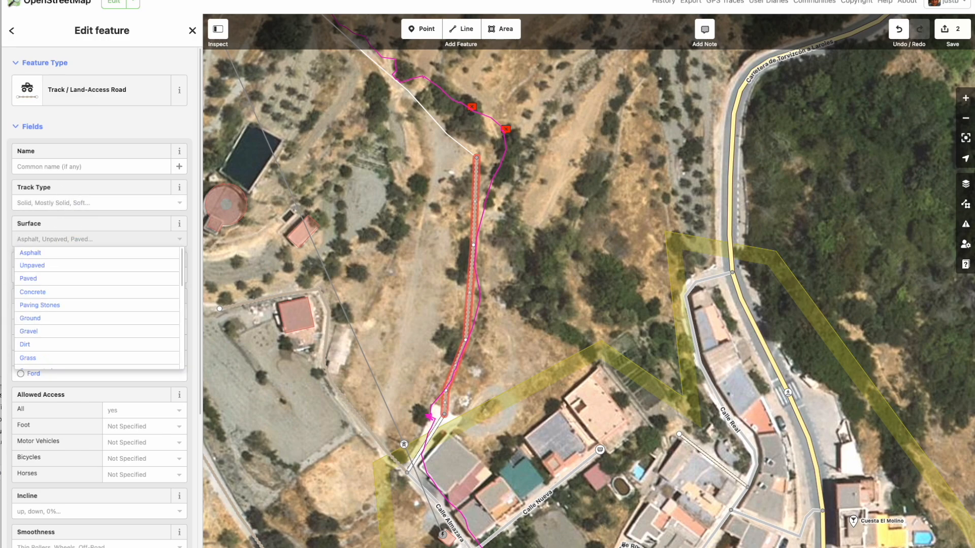
left_click(34, 347)
left_click(73, 206)
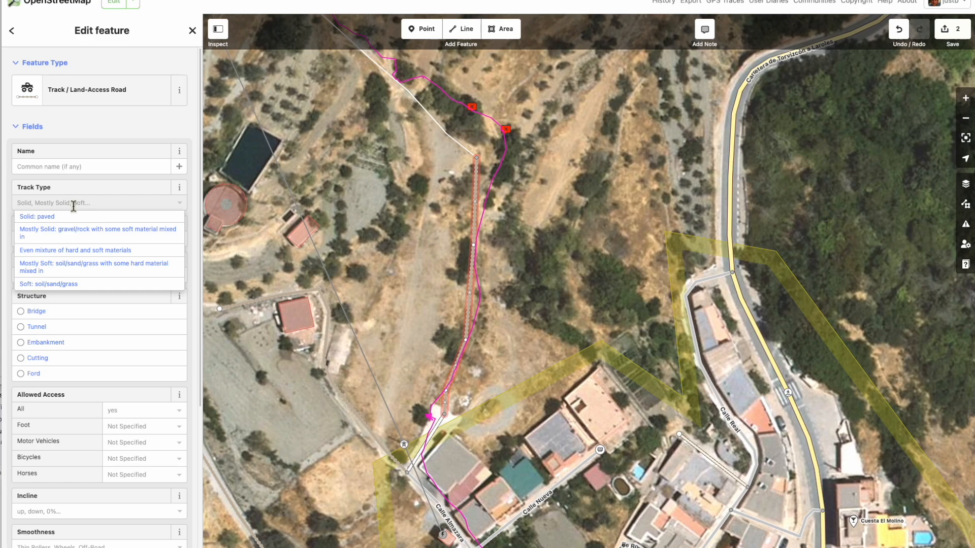
left_click(73, 205)
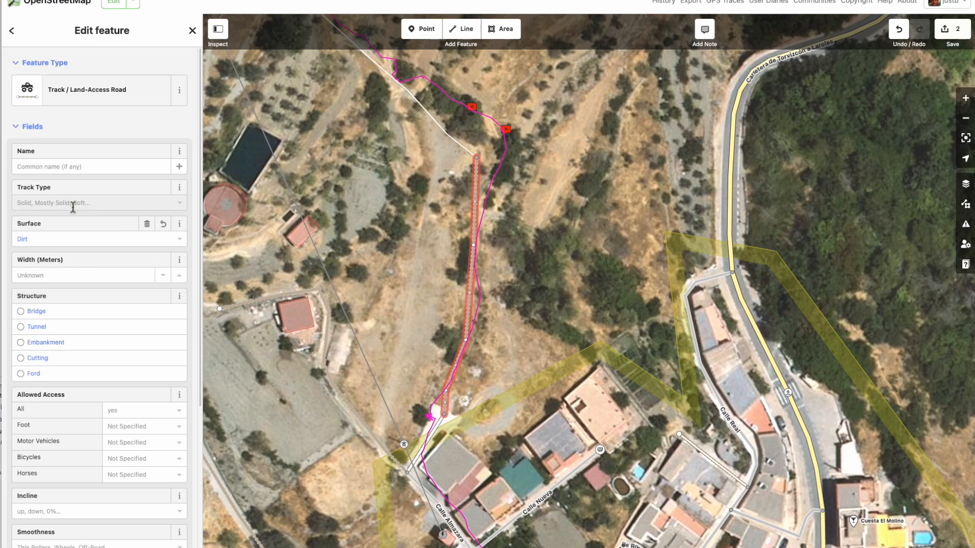
scroll(73, 206, "down", 5)
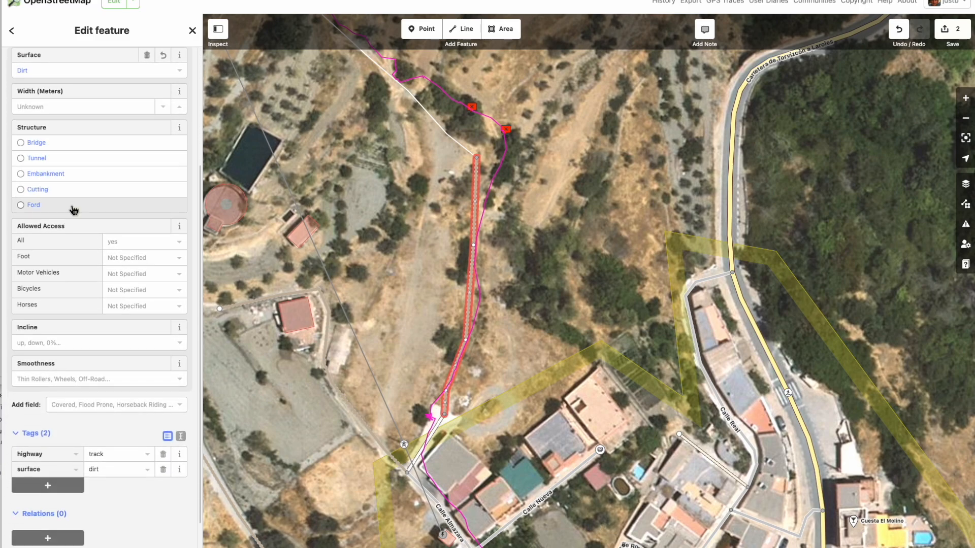
Select the unclassified northern section of the split line, set its feature type to Path and its surface to Ground
scroll(73, 206, "up", 5)
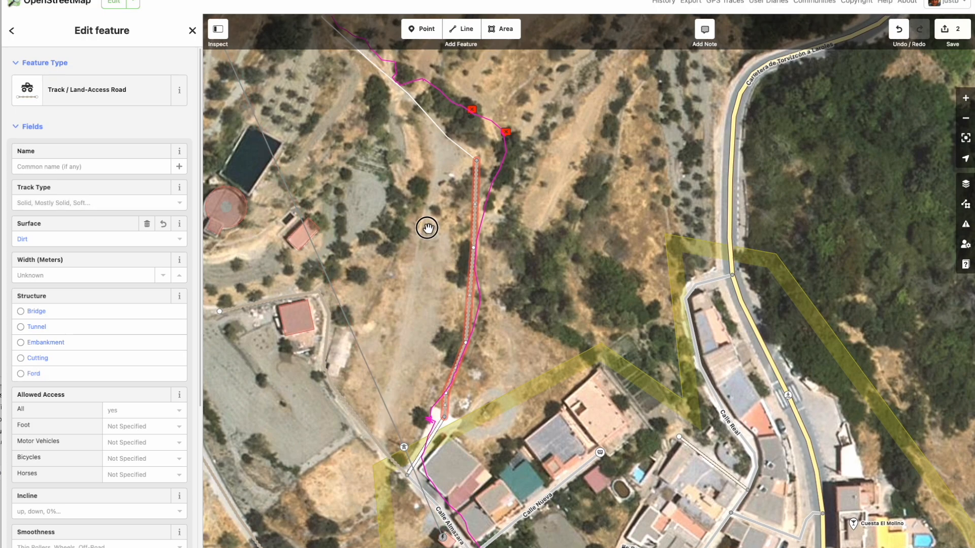
left_click_drag(428, 225, 570, 459)
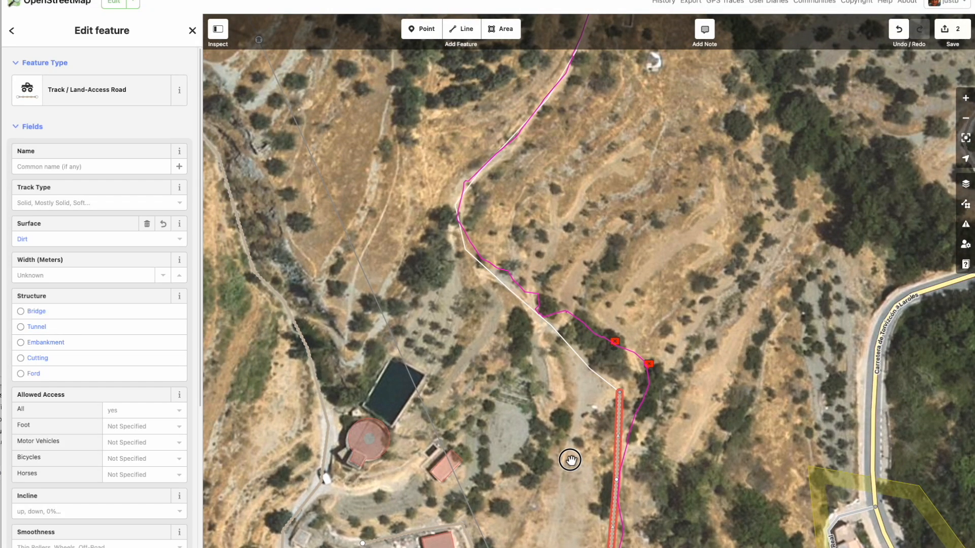
left_click(588, 368)
left_click(96, 167)
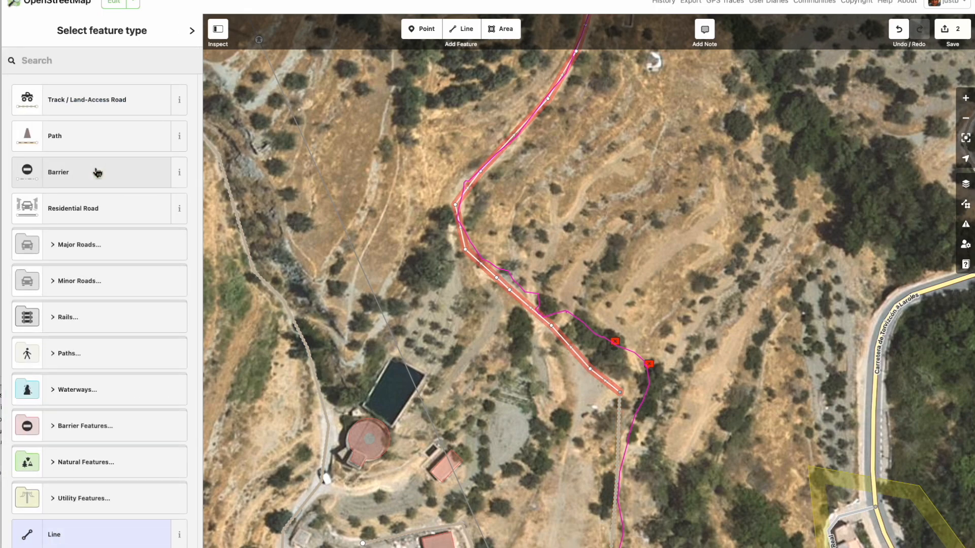
left_click(78, 140)
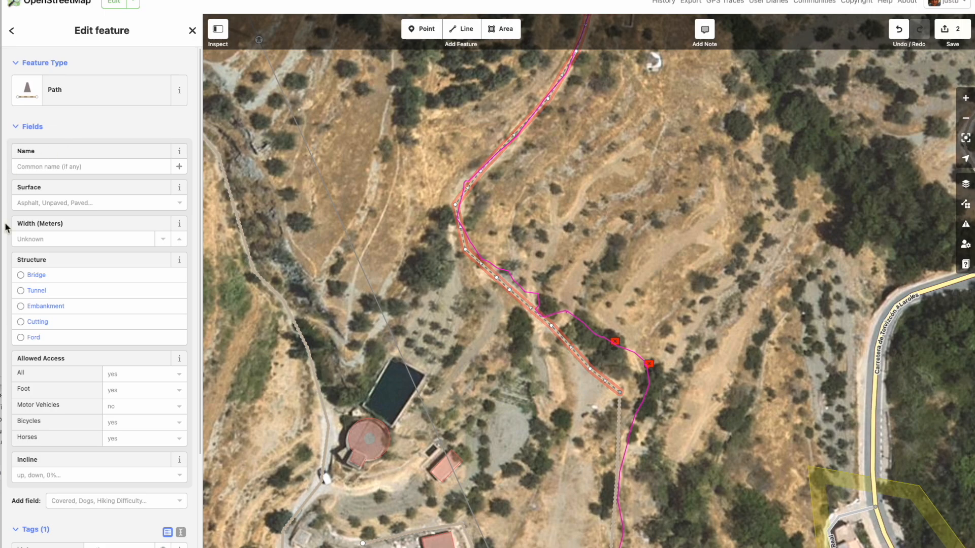
left_click(55, 205)
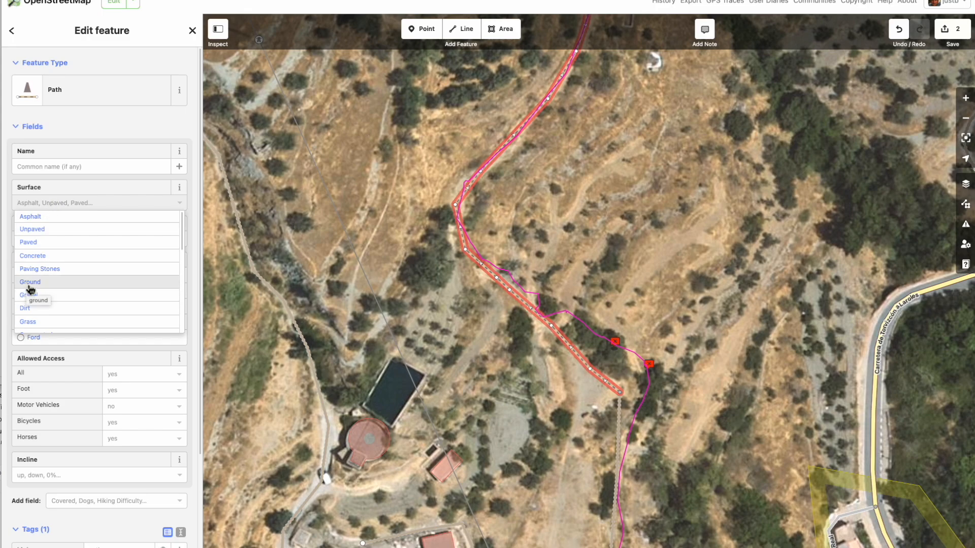
left_click(30, 284)
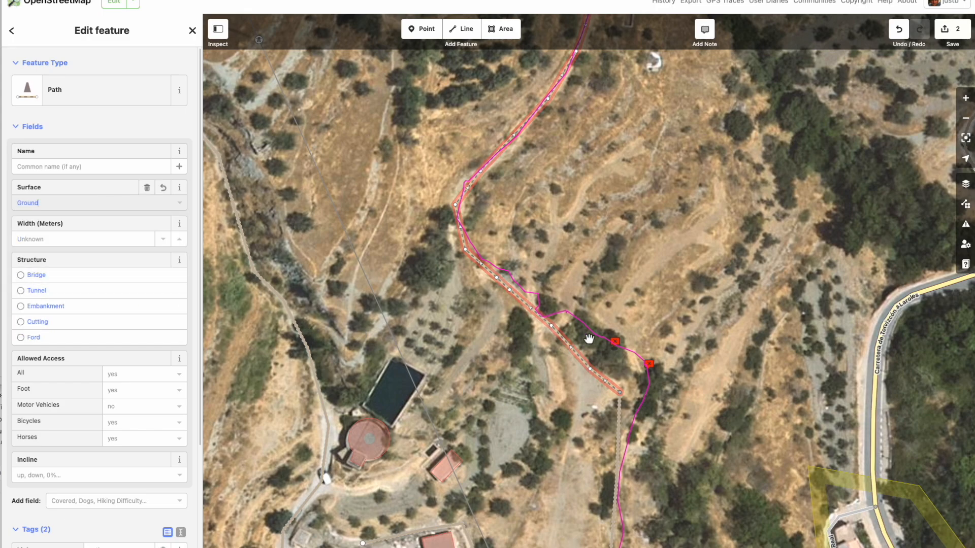
Examine the rest of the GPS trace north of the new path, including the next map note along it
left_click_drag(643, 202, 497, 495)
left_click_drag(573, 238, 668, 159)
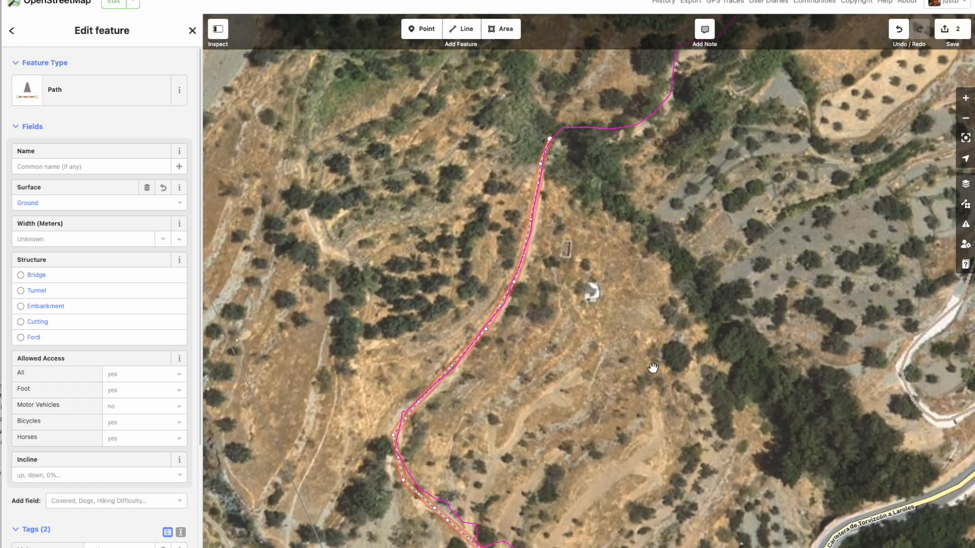
scroll(594, 364, "down", 3)
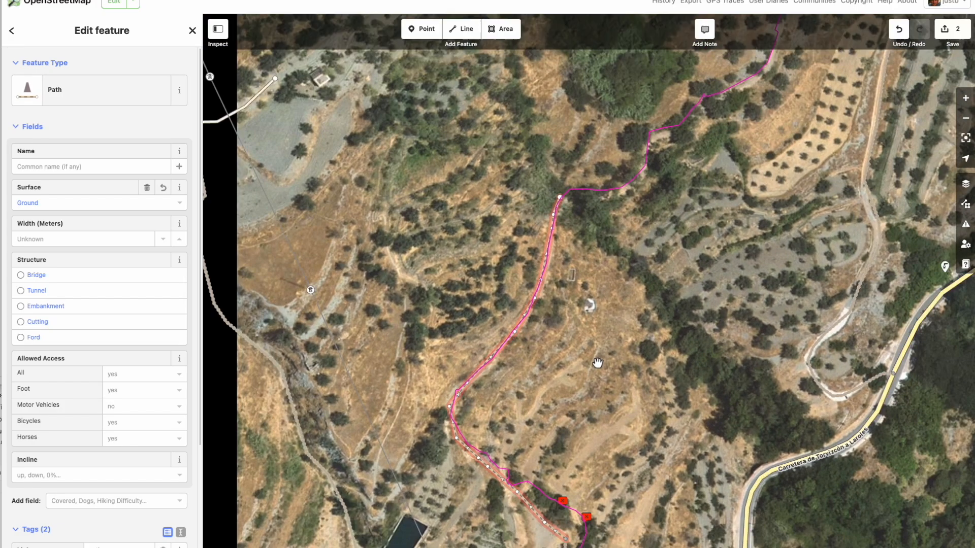
left_click_drag(717, 156, 544, 342)
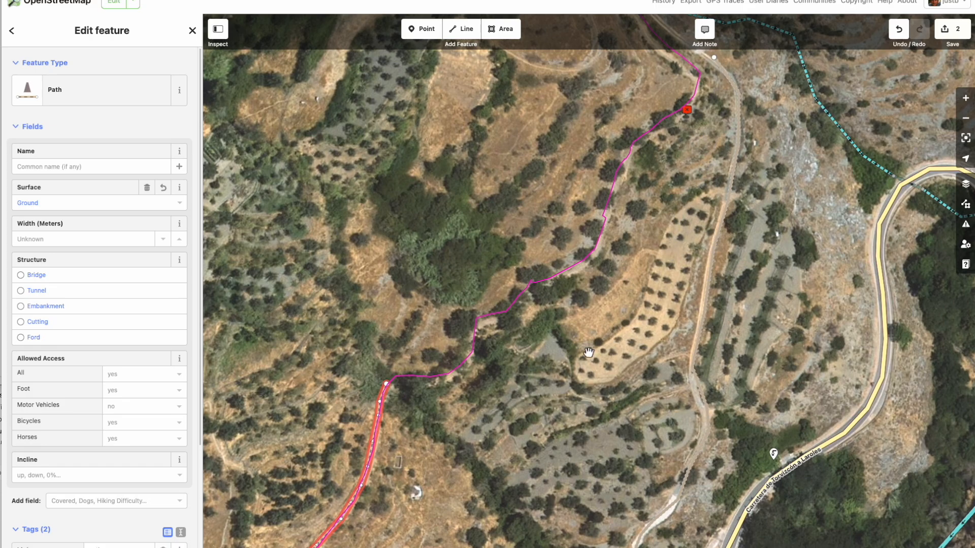
left_click_drag(581, 375, 682, 107)
left_click_drag(572, 364, 553, 246)
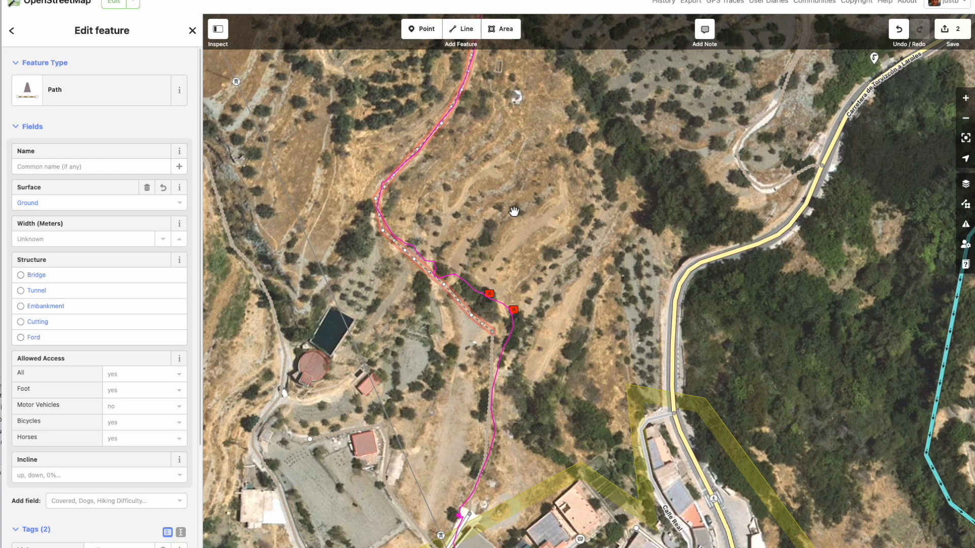
Start saving the edits and enter the changeset comment "new path rio nechite"
left_click(949, 30)
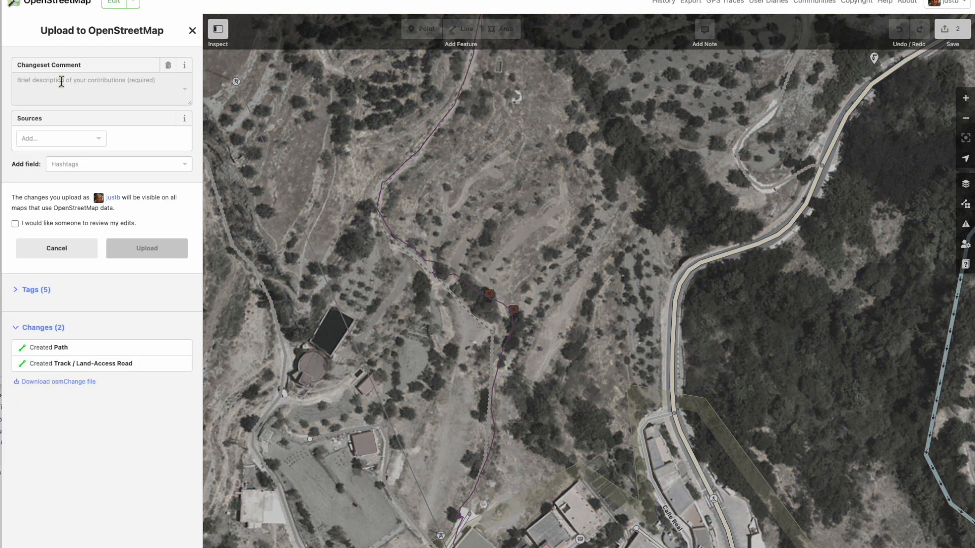
left_click(61, 81)
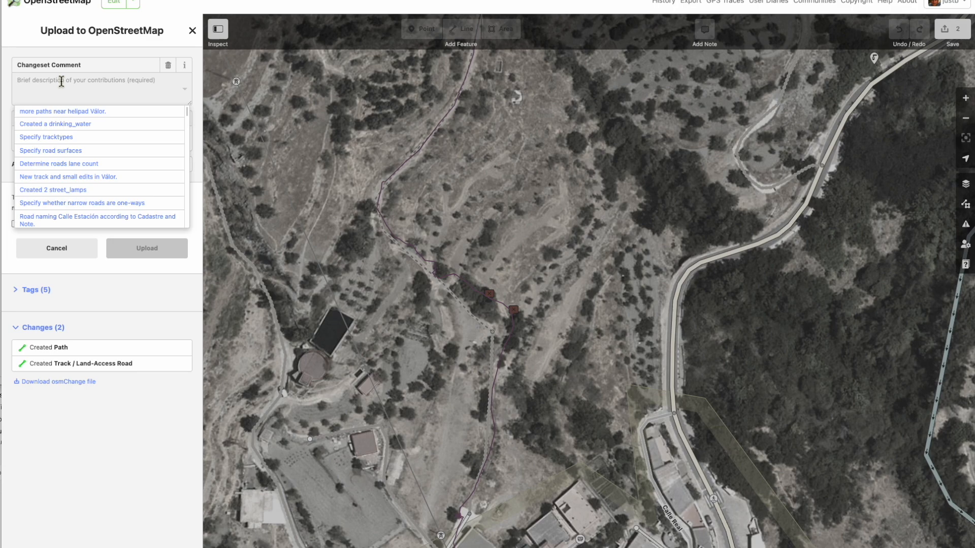
type("new path rio nechite")
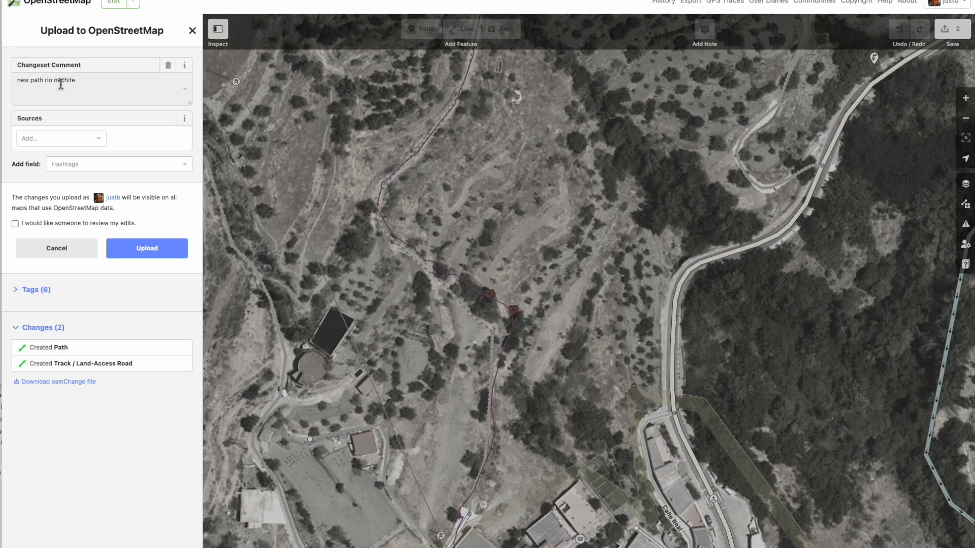
Add Survey and Aerial Imagery as the changeset sources and upload the changes to OpenStreetMap
left_click(46, 139)
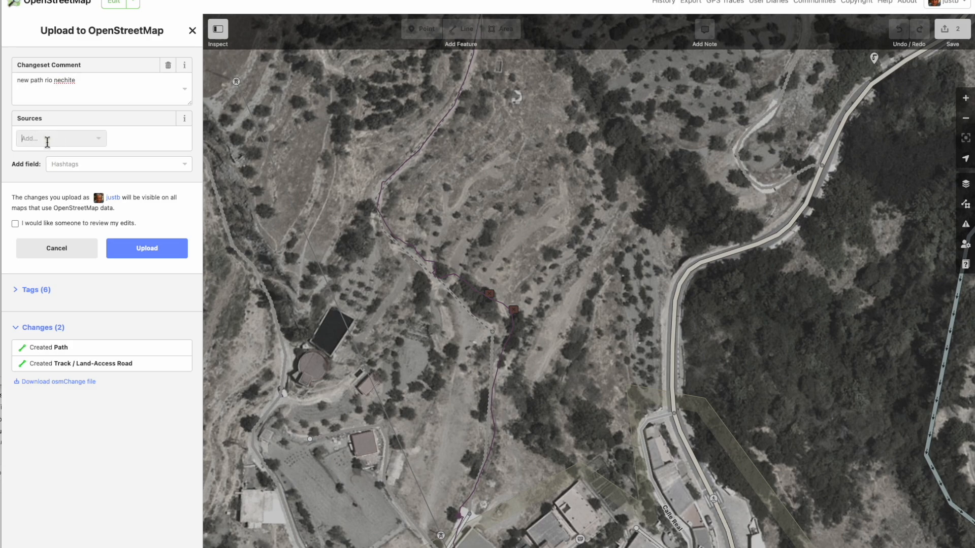
left_click(46, 158)
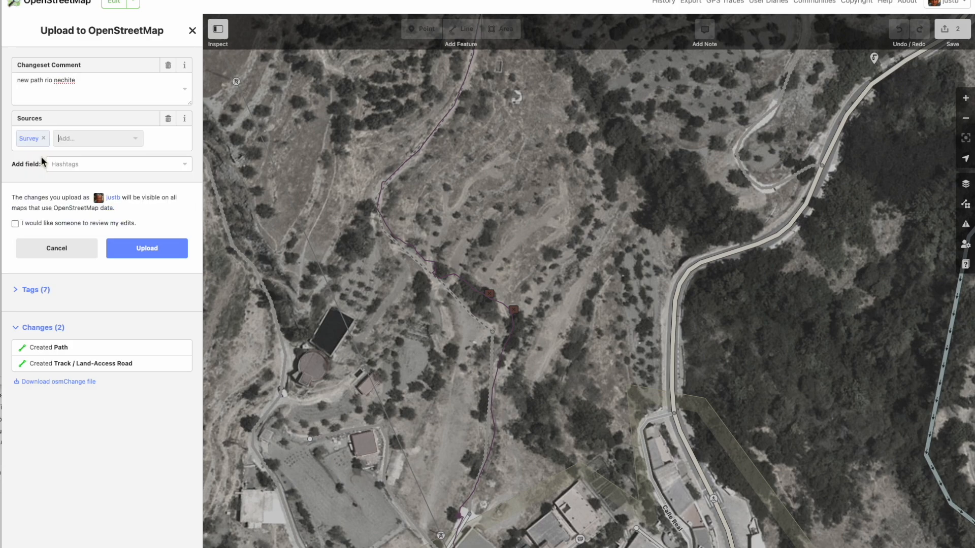
left_click(78, 143)
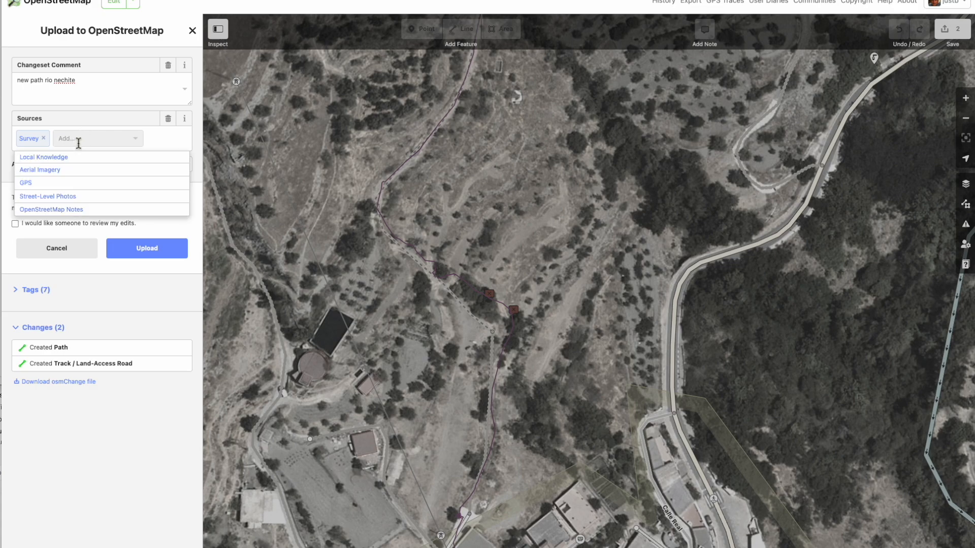
left_click(56, 172)
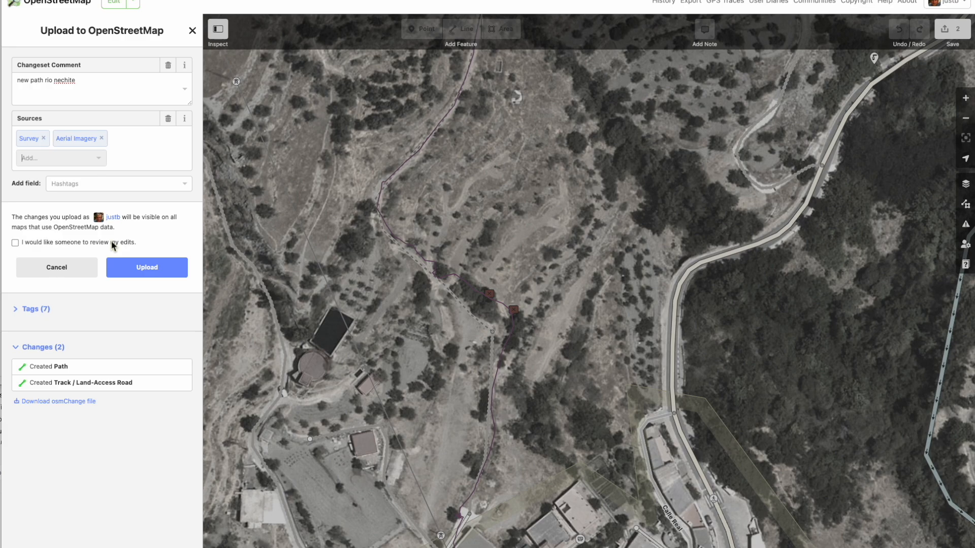
left_click(152, 269)
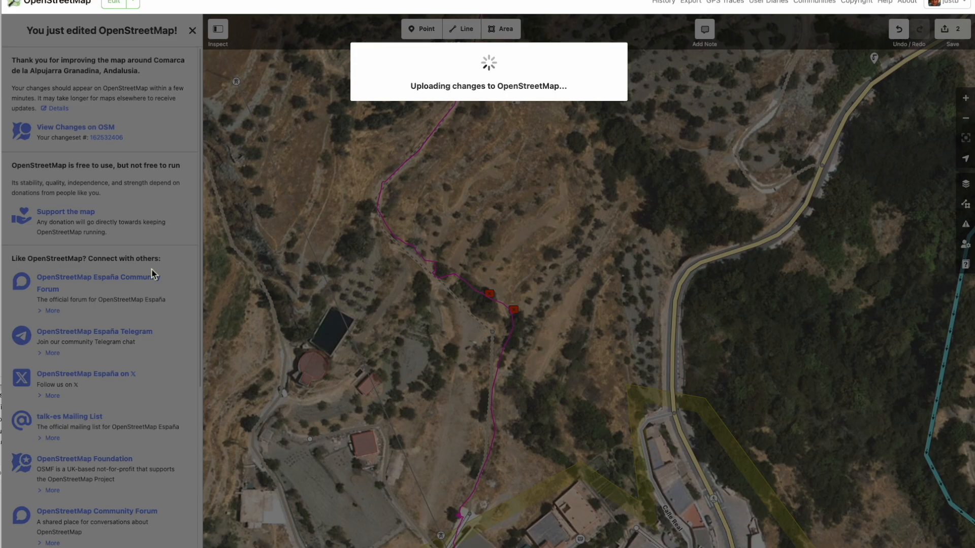